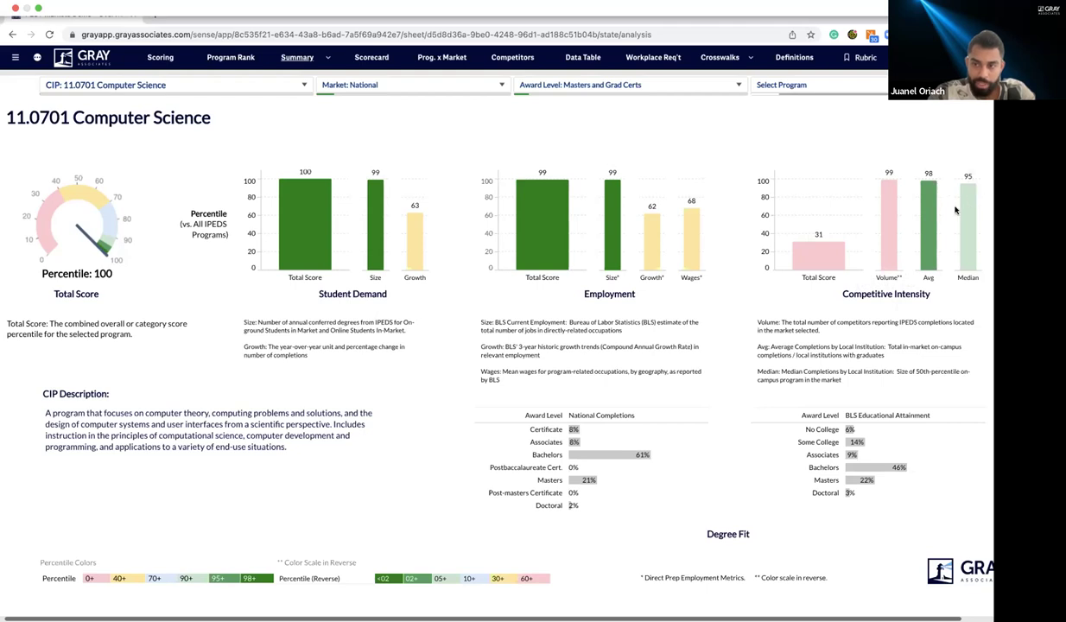
# - Read the chart definitions on the 11.0701 Computer Science National Summary for Masters and Grad Certs
pyautogui.moveTo(935, 212)
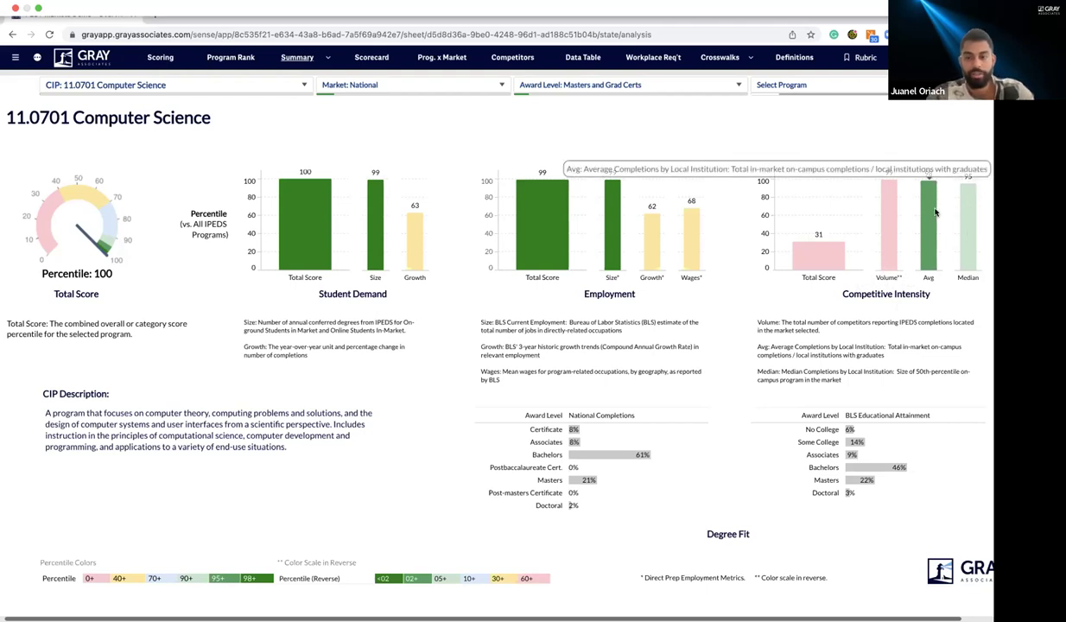
# - Load the Computer Science Scorecard and read the definition tooltips of its criteria rows
pyautogui.click(359, 59)
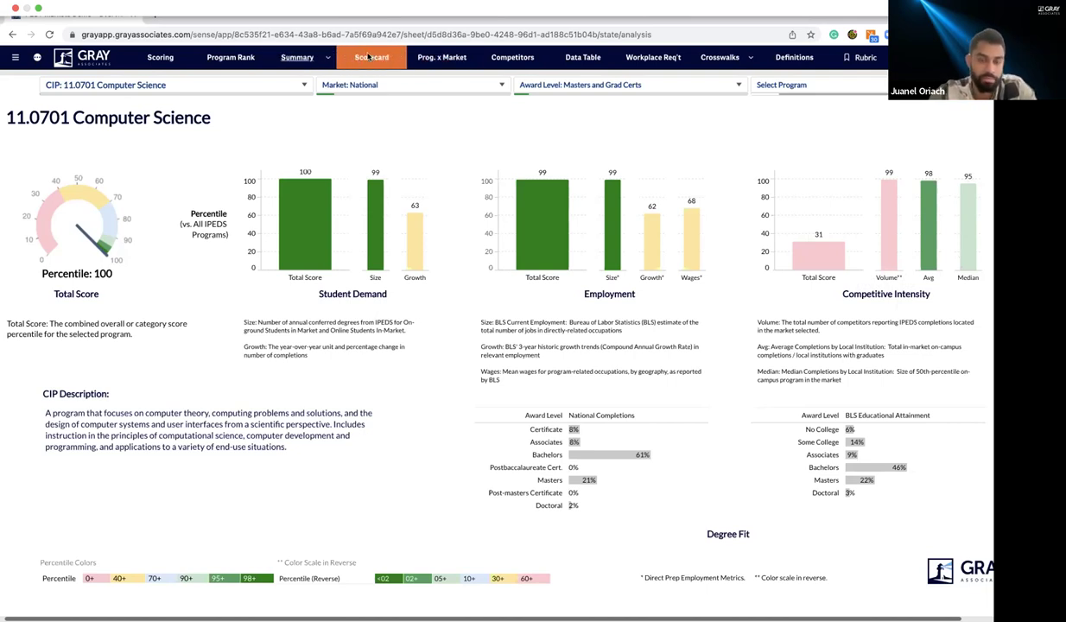
pyautogui.click(369, 57)
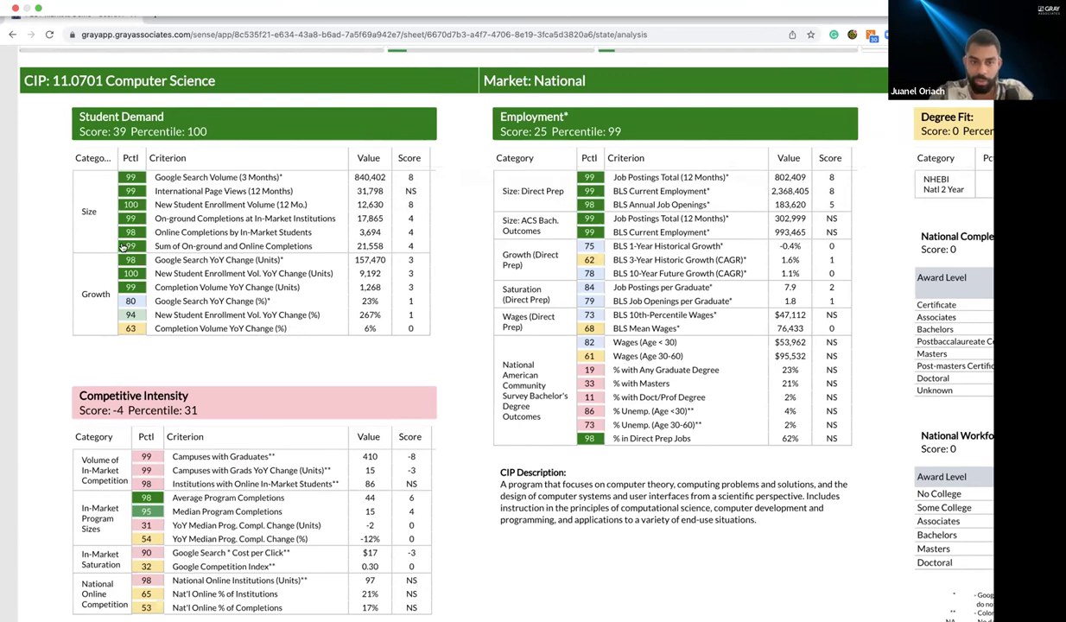
pyautogui.moveTo(186, 248)
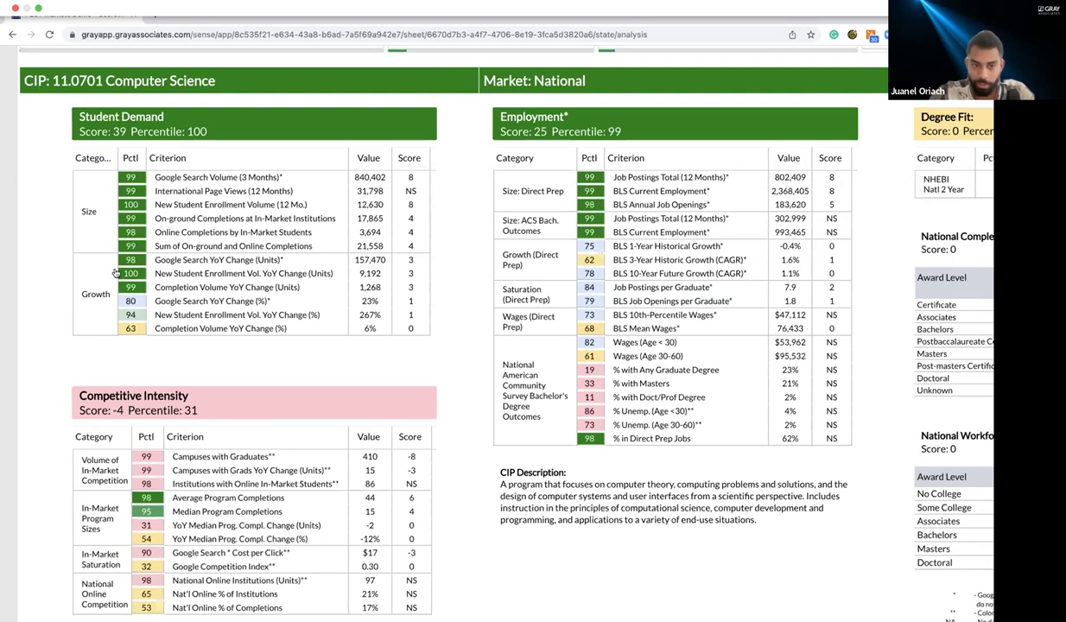
pyautogui.moveTo(163, 266)
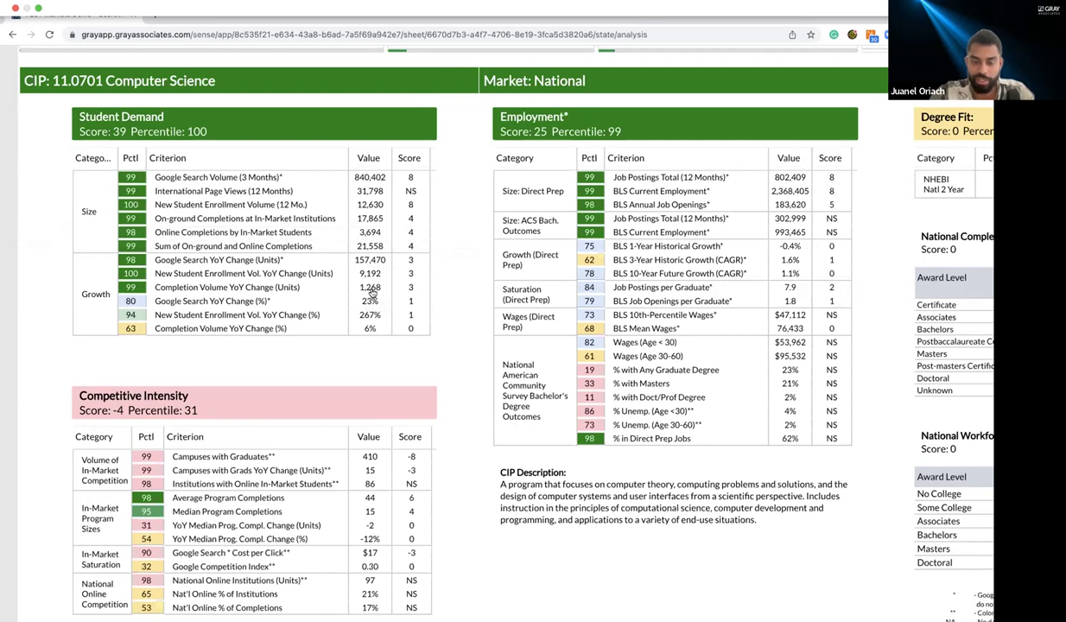
pyautogui.moveTo(346, 331)
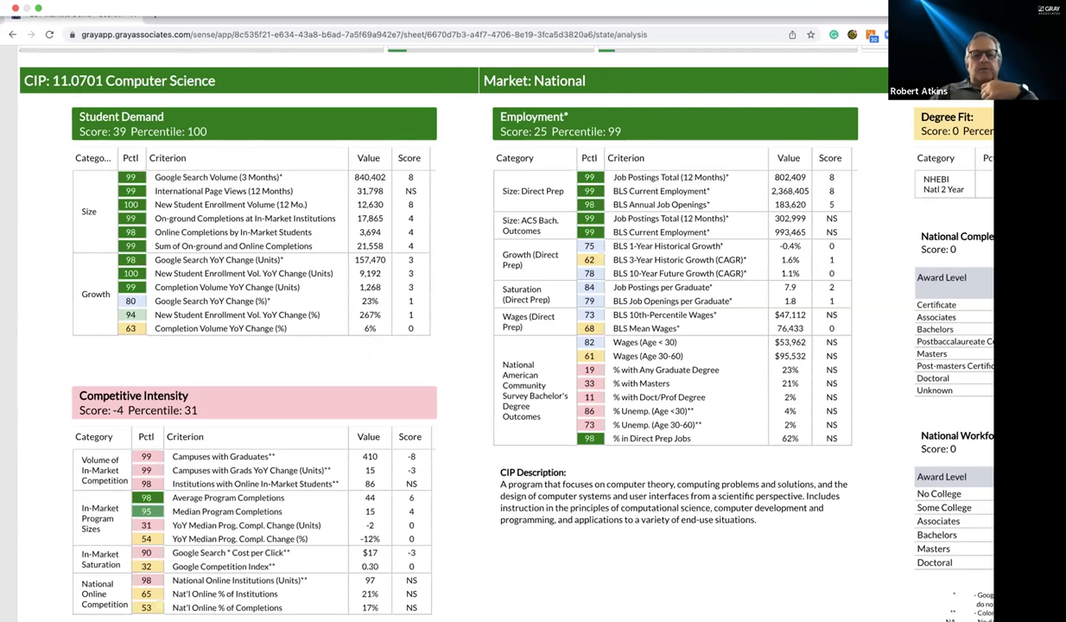
# - Scroll the scorecard right and up to reveal the Degree Fit and National Completions by Level tables
pyautogui.moveTo(630, 192)
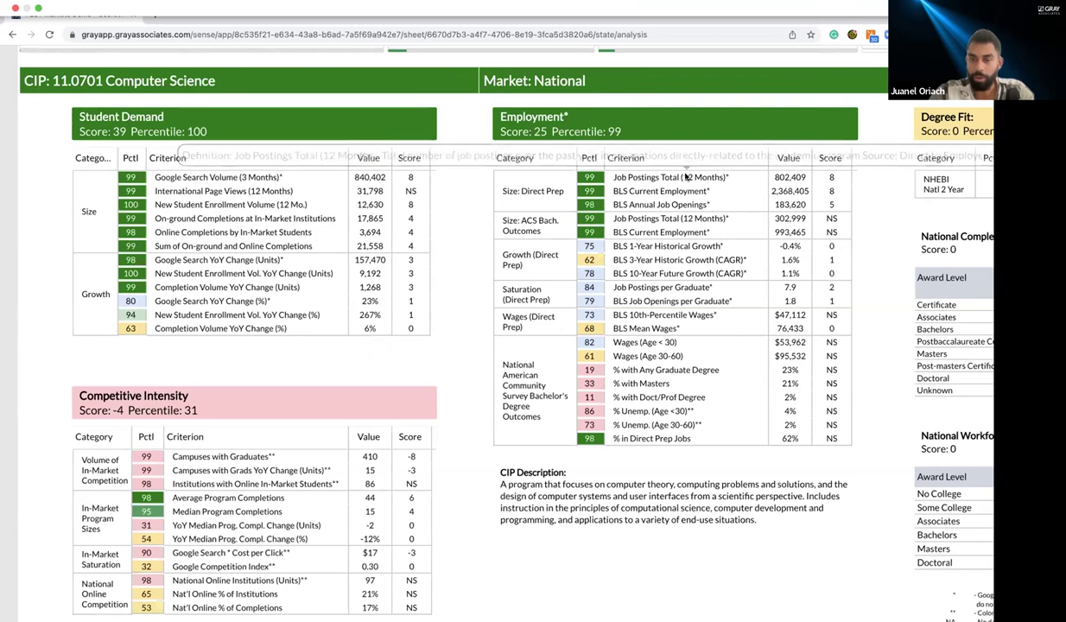
pyautogui.hscroll(1, 630, 192)
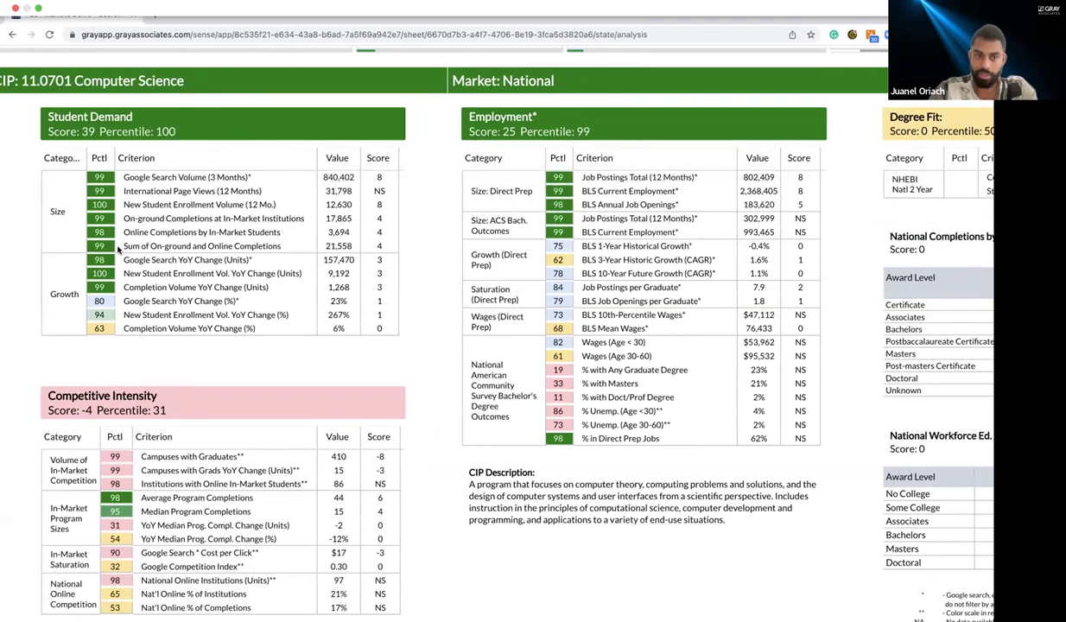
pyautogui.moveTo(122, 243)
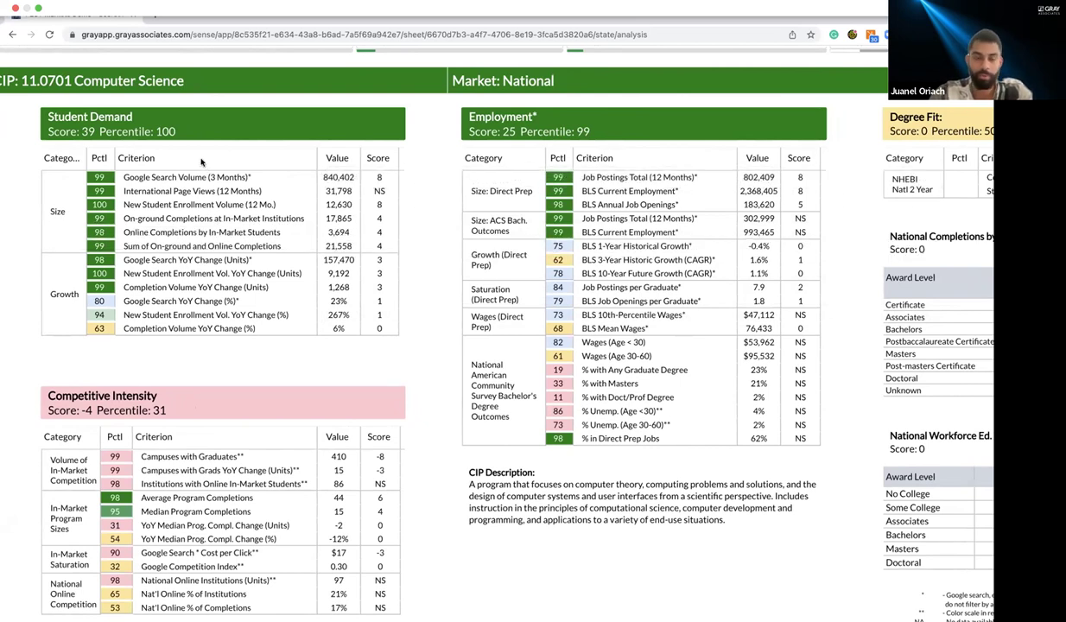
pyautogui.hscroll(3, 201, 162)
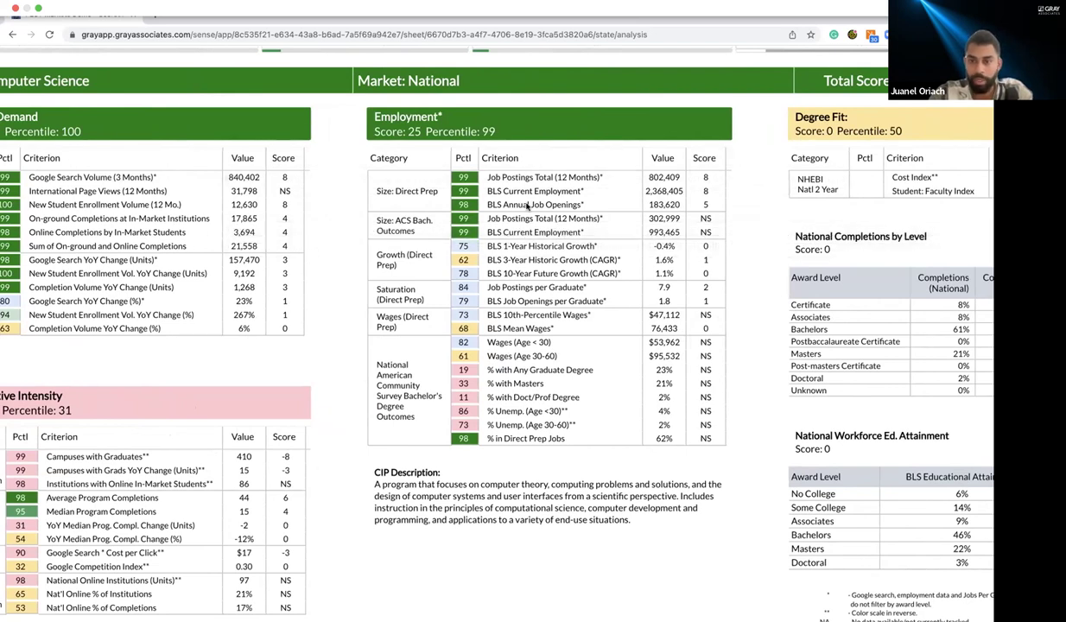
pyautogui.moveTo(561, 201)
pyautogui.hscroll(1, 567, 202)
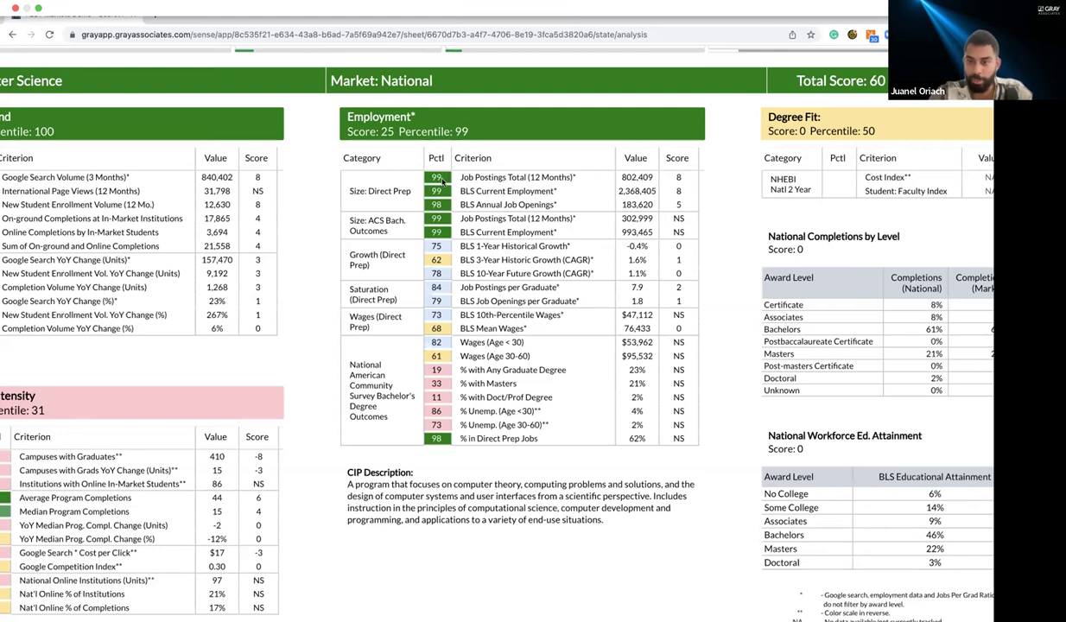
pyautogui.scroll(2, 442, 179)
pyautogui.hscroll(2, 442, 178)
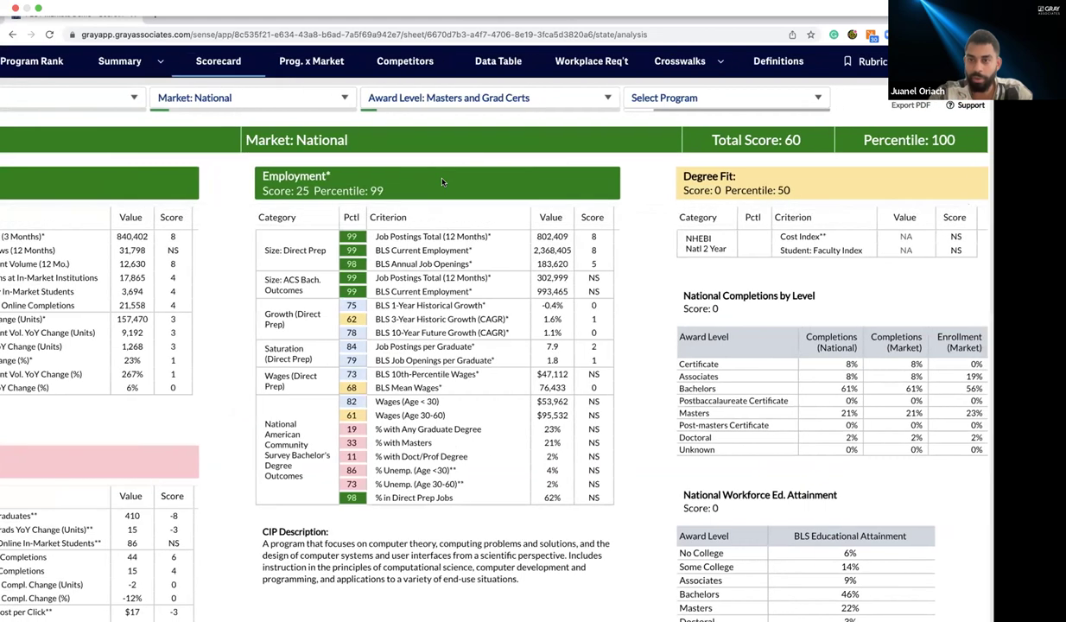
# - Check the Crosswalks menu without choosing a view, then scroll through the scorecard
pyautogui.click(679, 62)
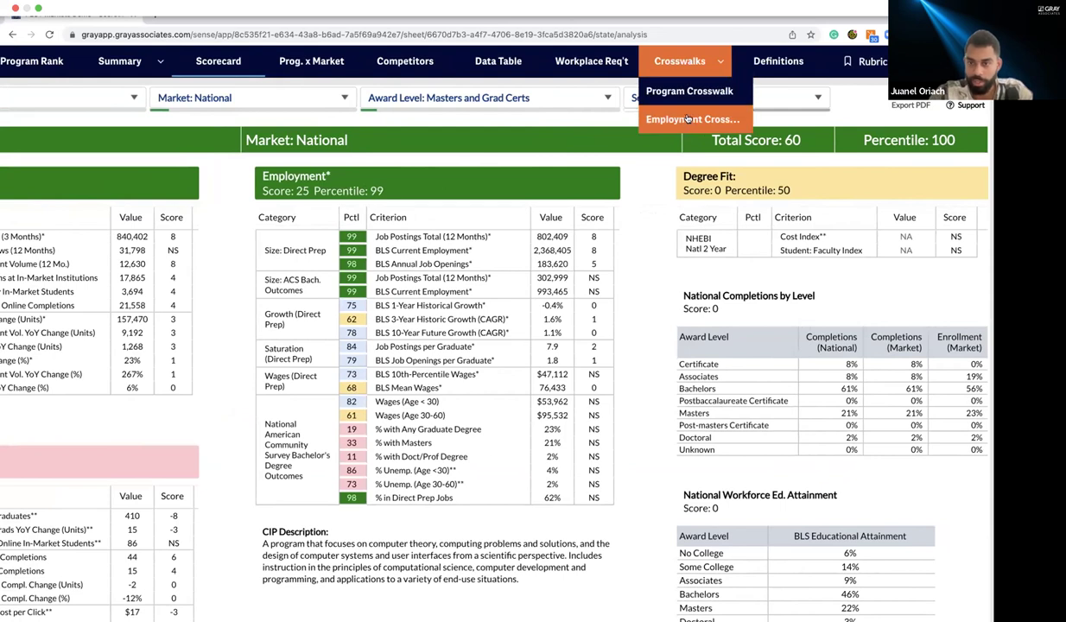
pyautogui.click(639, 181)
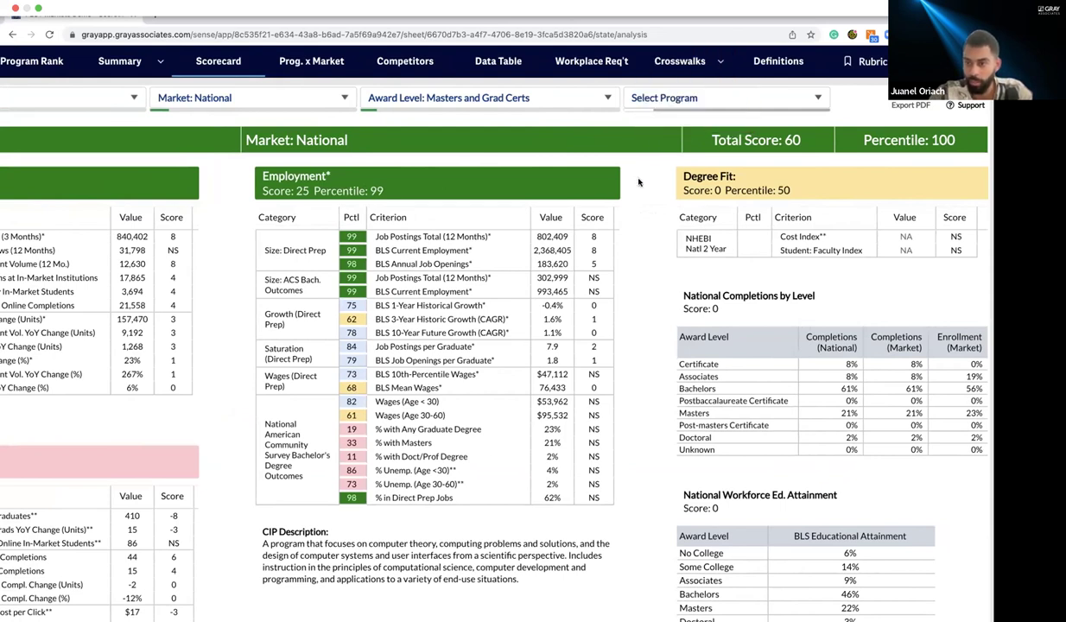
pyautogui.scroll(-1, 639, 182)
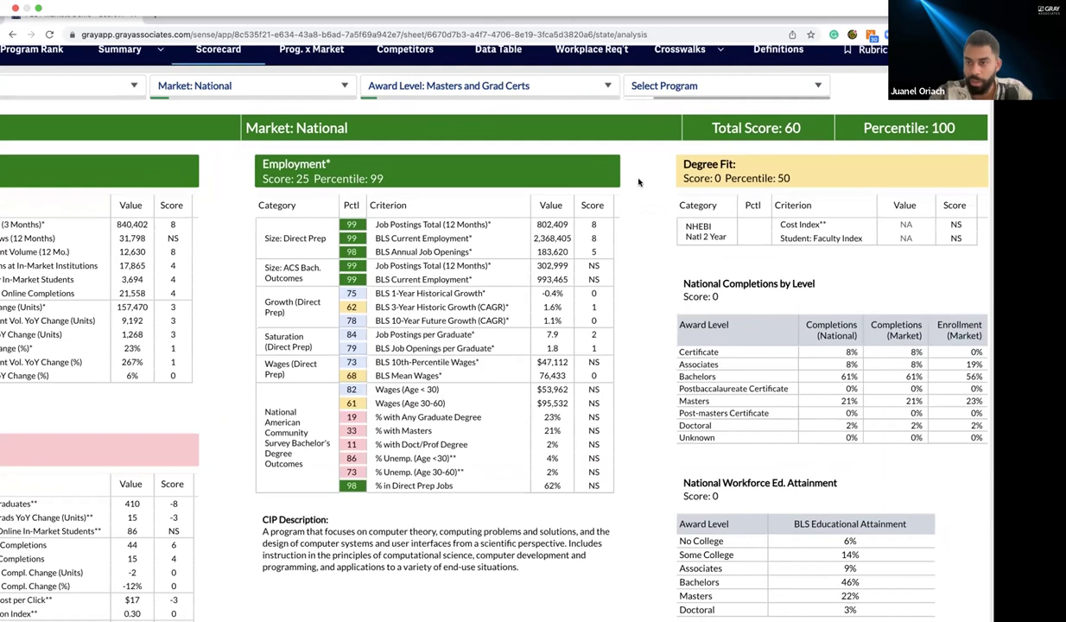
pyautogui.scroll(-1, 639, 181)
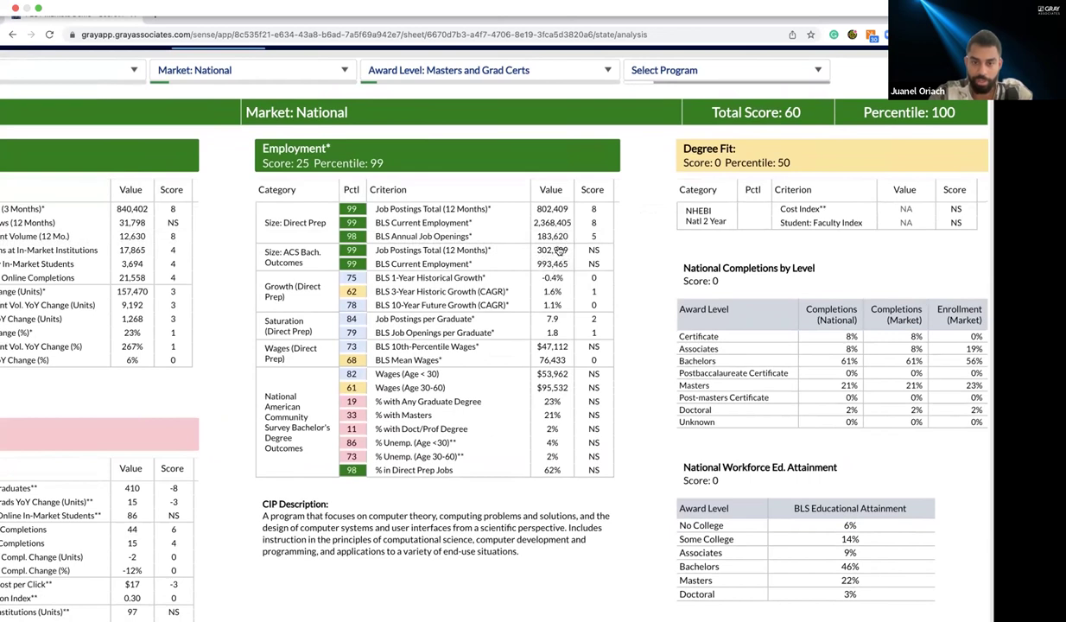
pyautogui.scroll(-1, 559, 251)
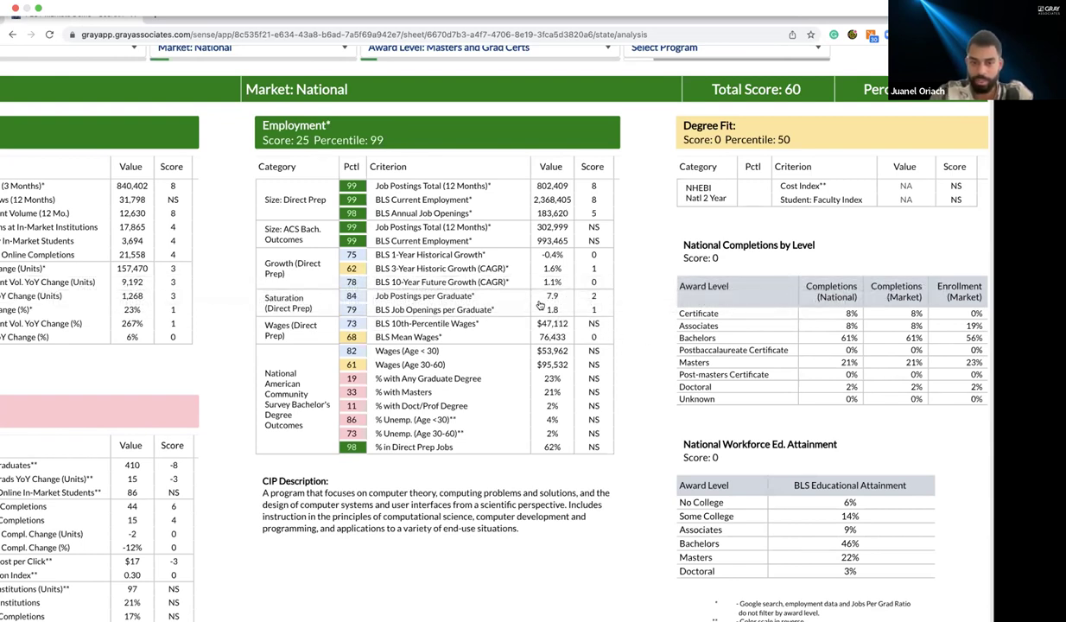
pyautogui.scroll(-1, 605, 320)
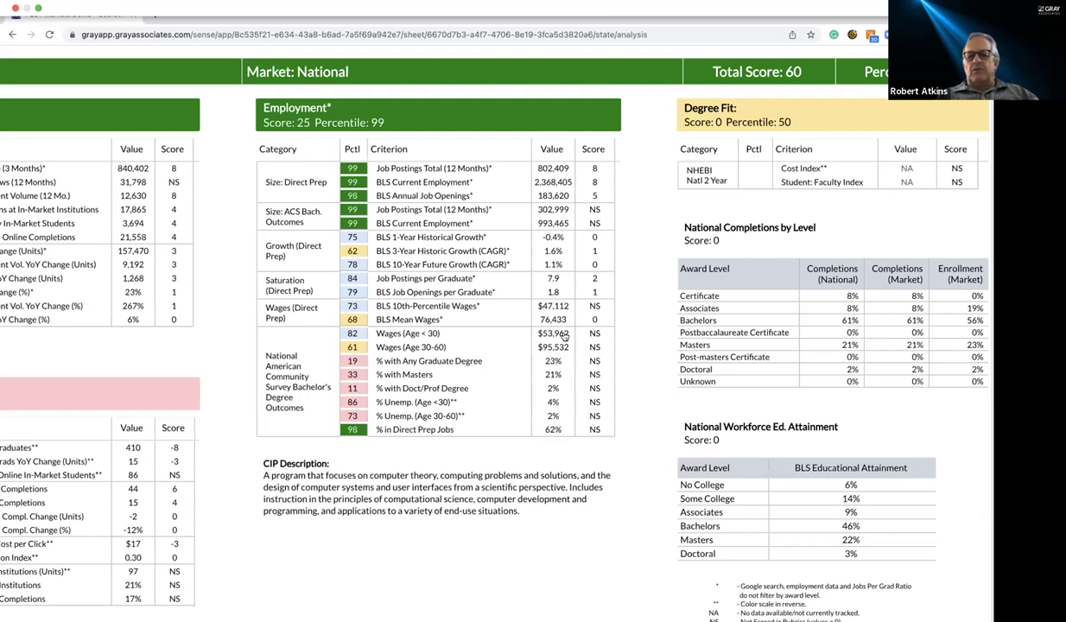
pyautogui.hscroll(-5, 557, 324)
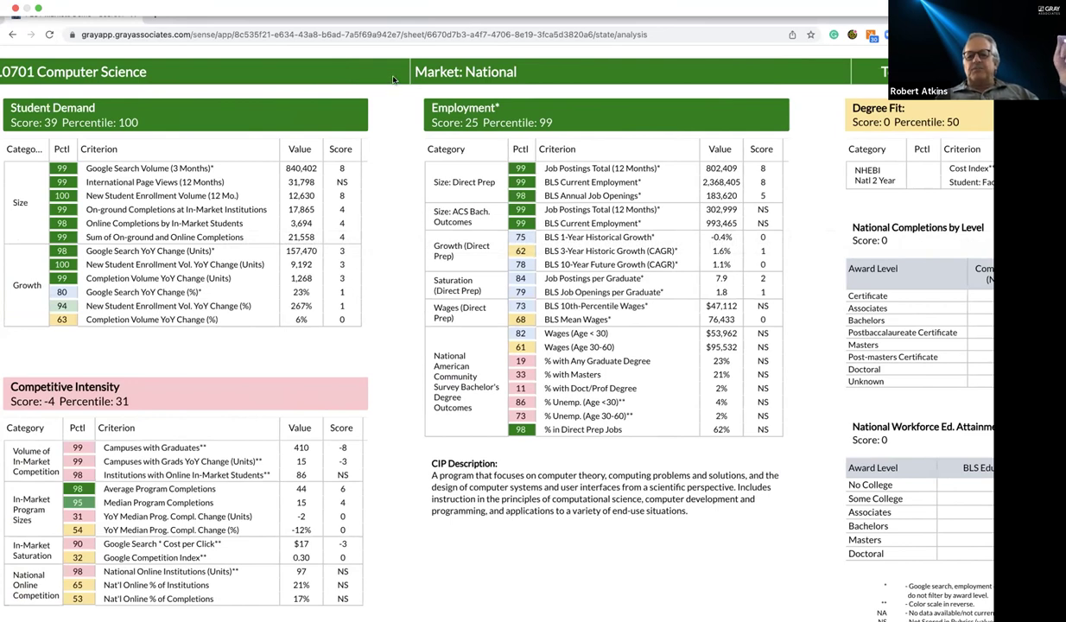
# - Search the CIP program list for 'history'
pyautogui.scroll(2, 373, 217)
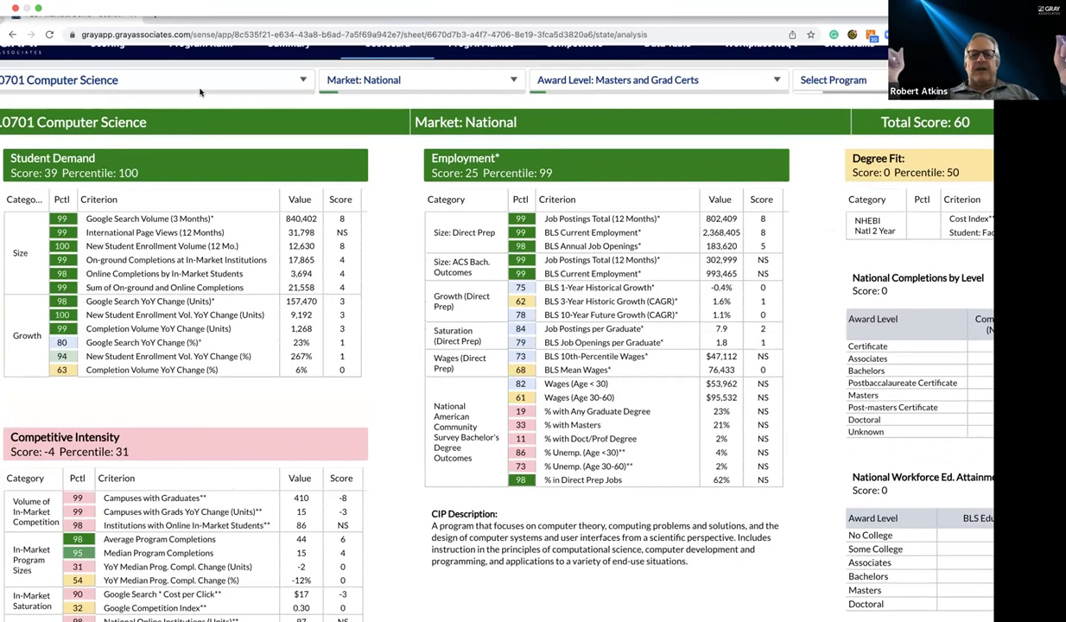
pyautogui.click(197, 90)
pyautogui.write('history')
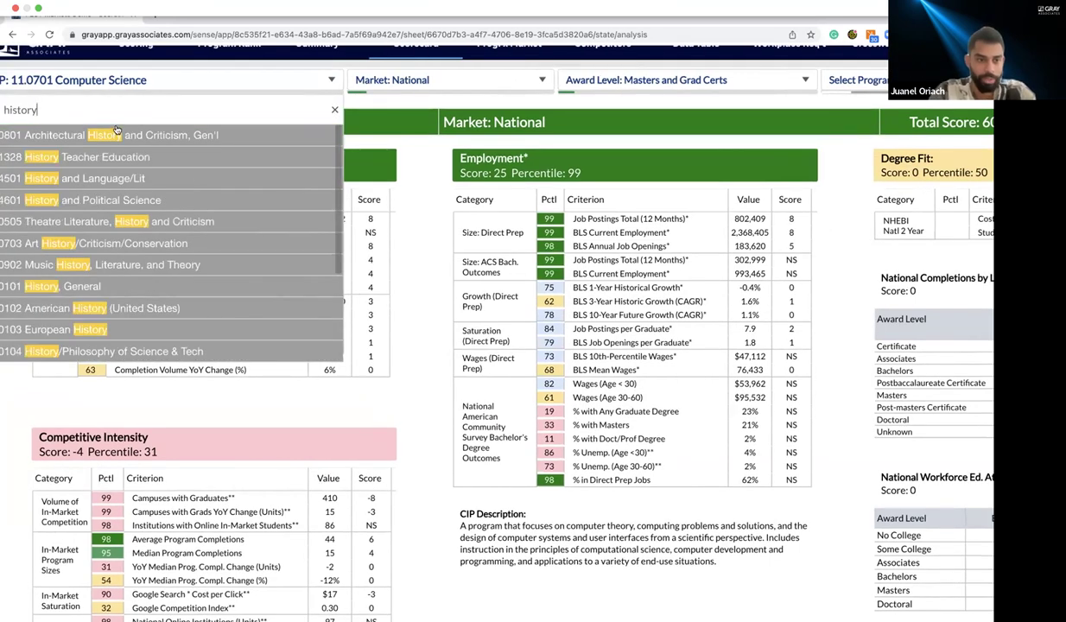
# - Pick 54.0101 History, General from the 'history' results to load its scorecard
pyautogui.scroll(-2, 119, 148)
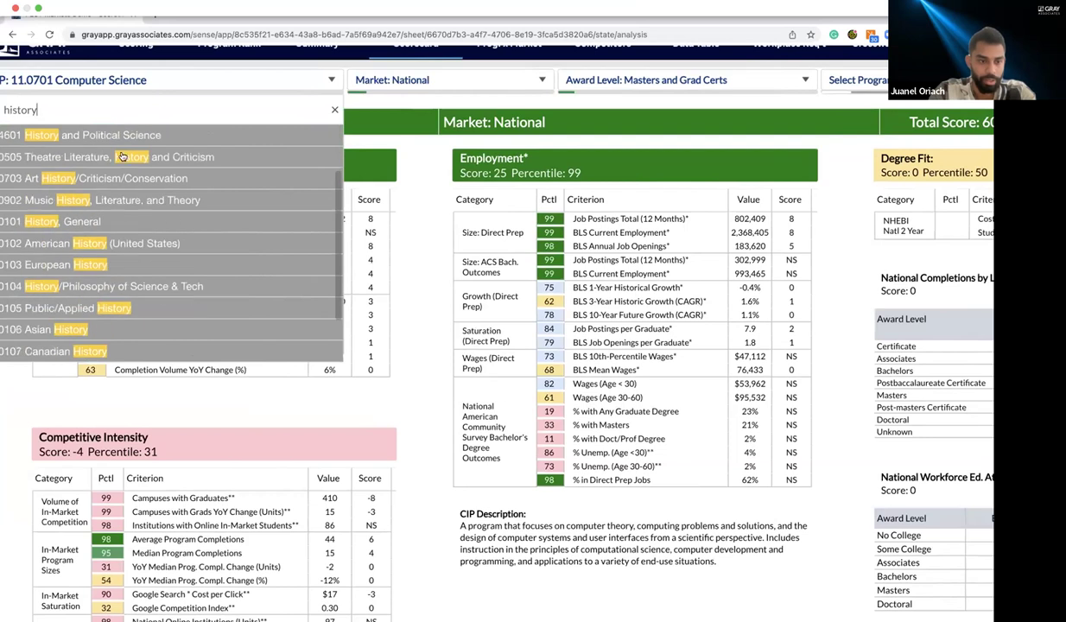
pyautogui.click(101, 223)
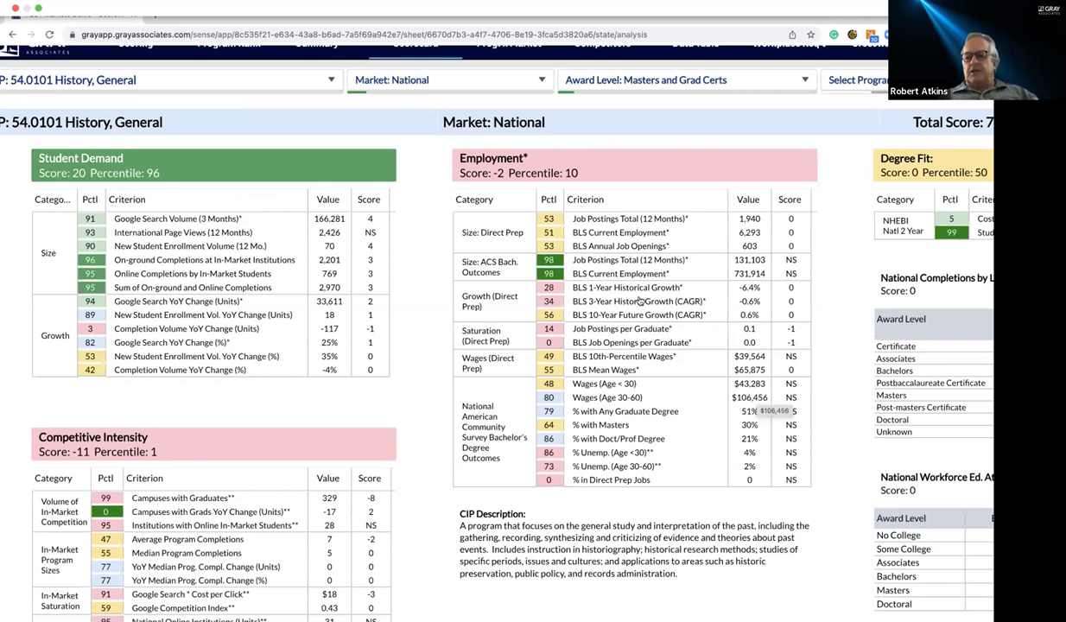
# - Zoom the page out so the History, General scorecard shows through its total score of 7
pyautogui.scroll(-1, 453, 173)
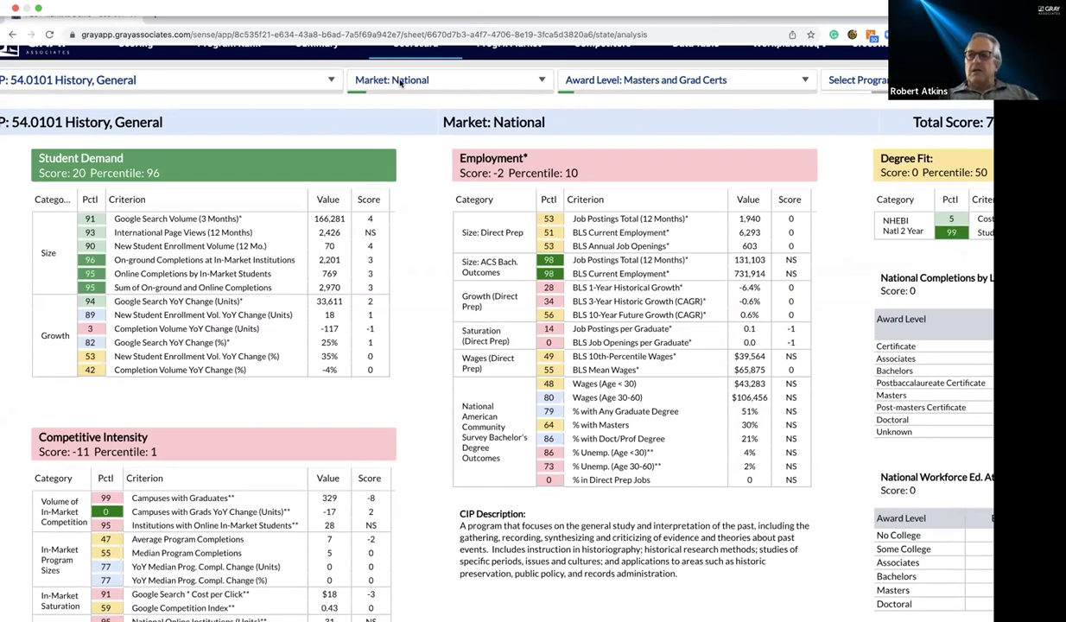
pyautogui.moveTo(658, 342)
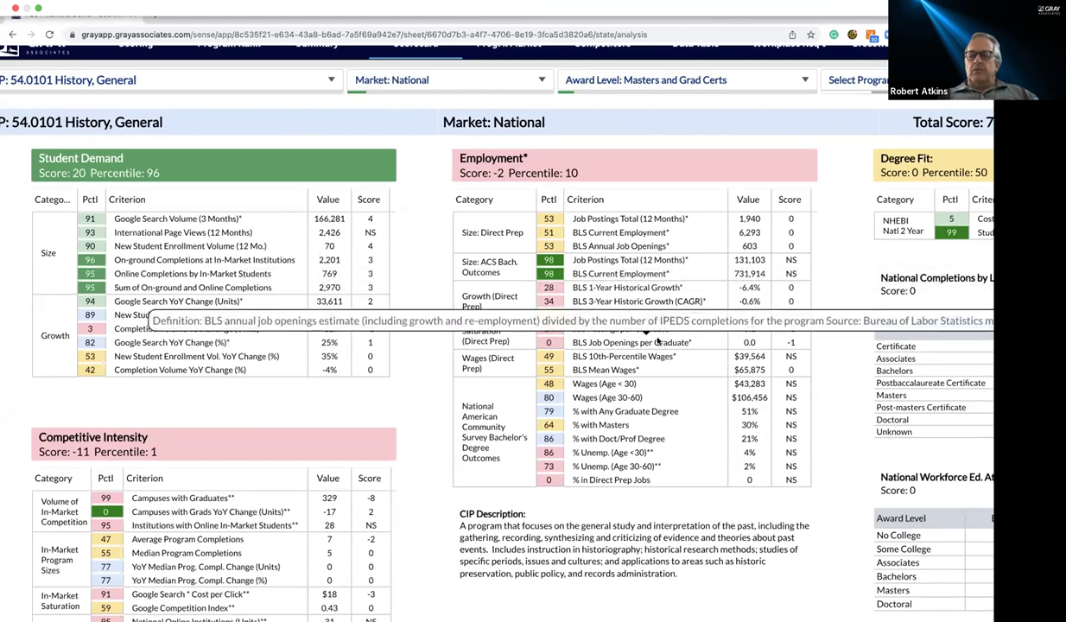
pyautogui.hotkey('ctrl', '-')
pyautogui.hotkey('ctrl', '-')
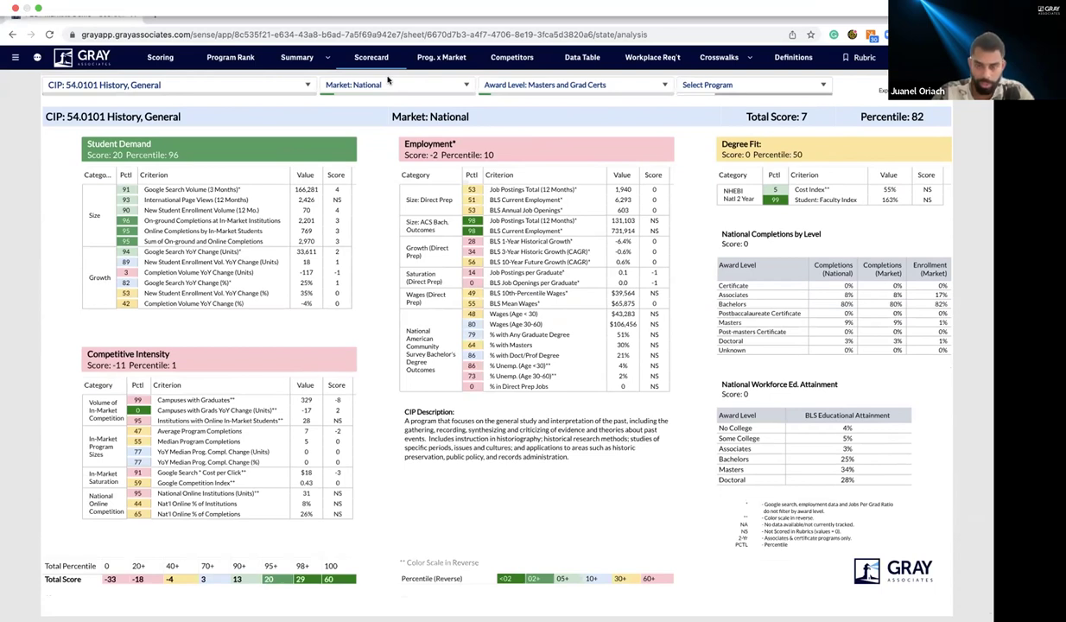
# - Search the CIP list for 'computer' and select 11.0701 Computer Science
pyautogui.click(196, 85)
pyautogui.write('computer')
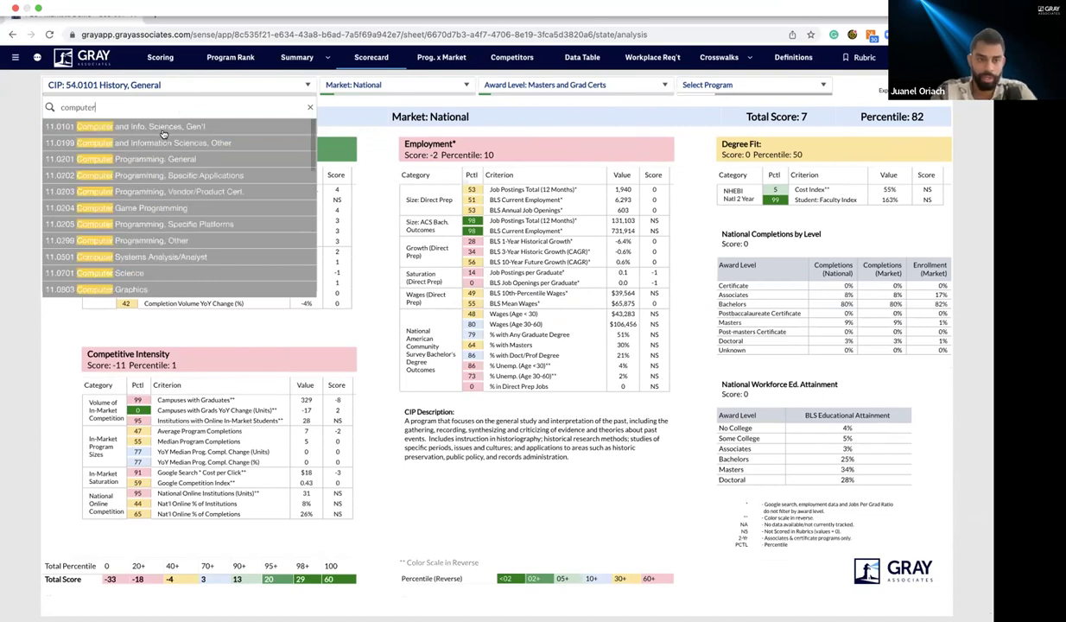
pyautogui.click(141, 273)
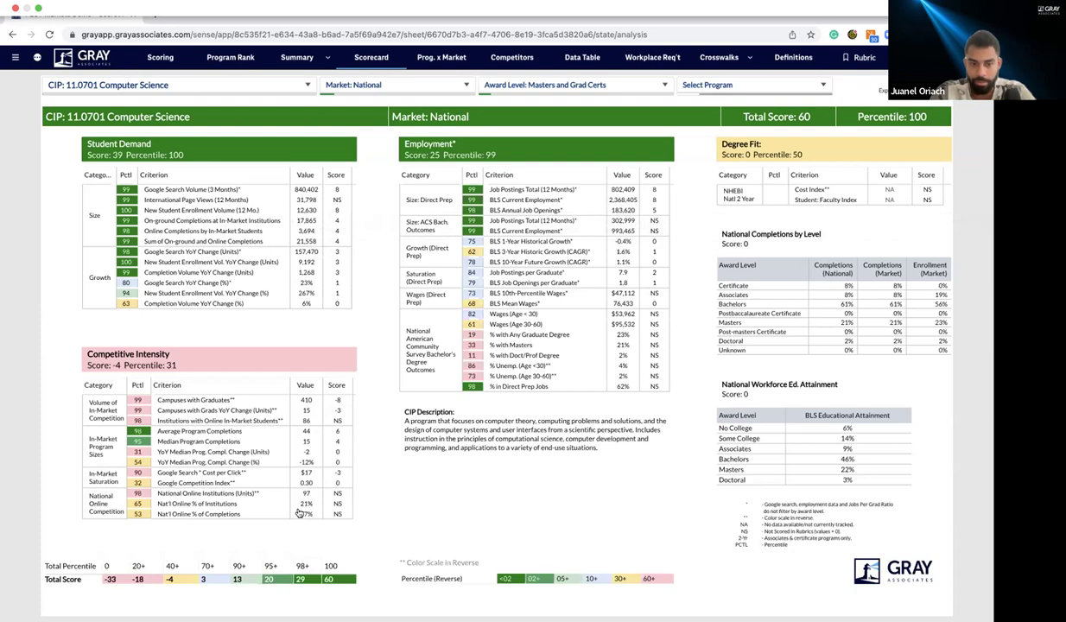
pyautogui.scroll(3, 294, 510)
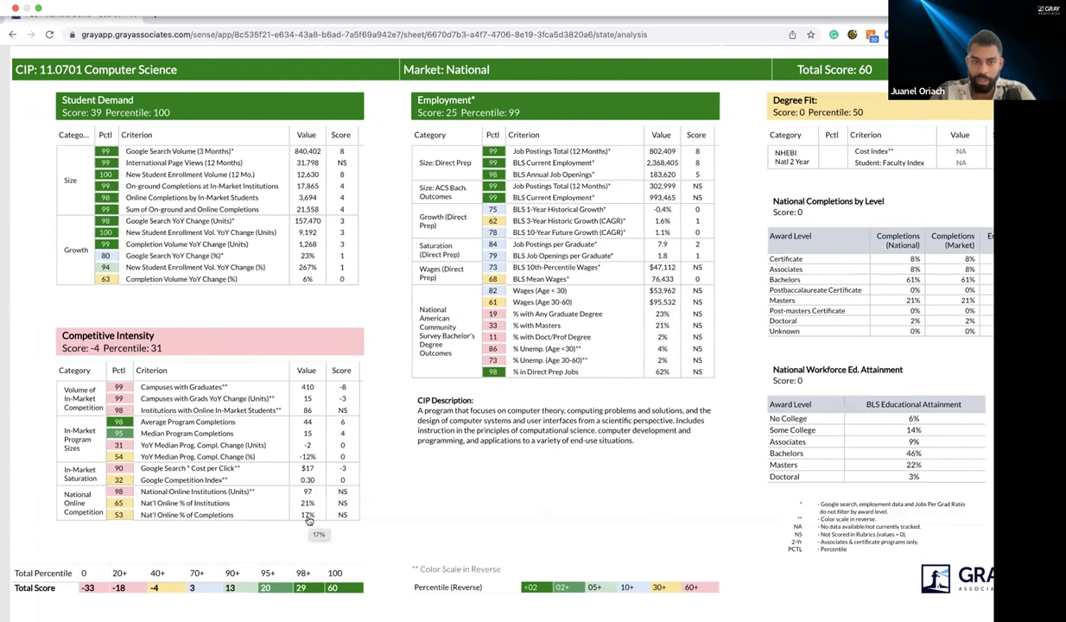
pyautogui.hscroll(1, 309, 519)
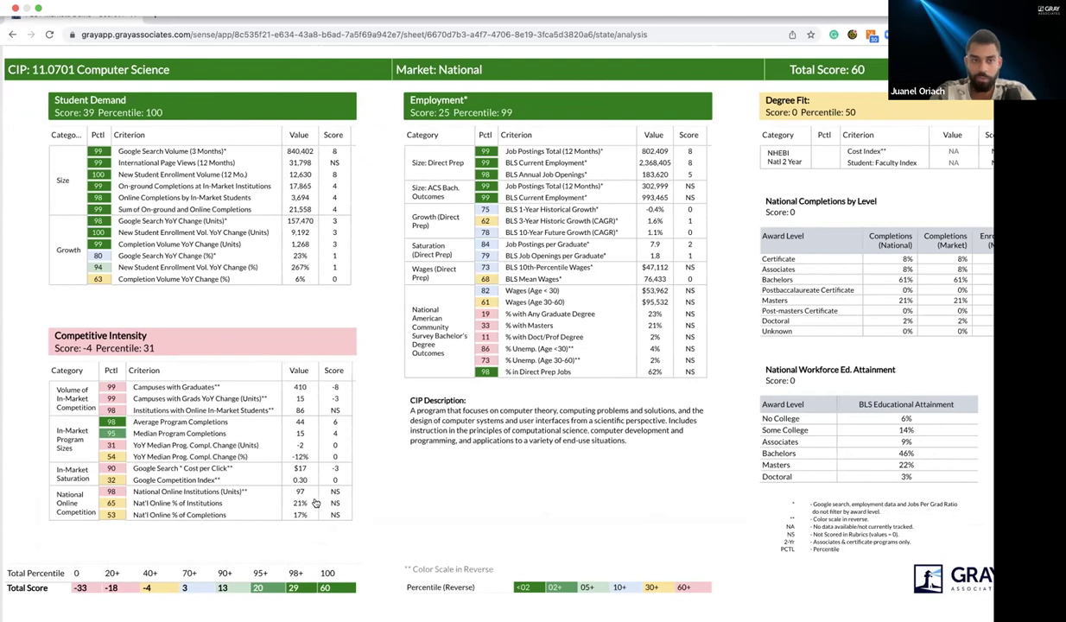
pyautogui.hscroll(2, 302, 510)
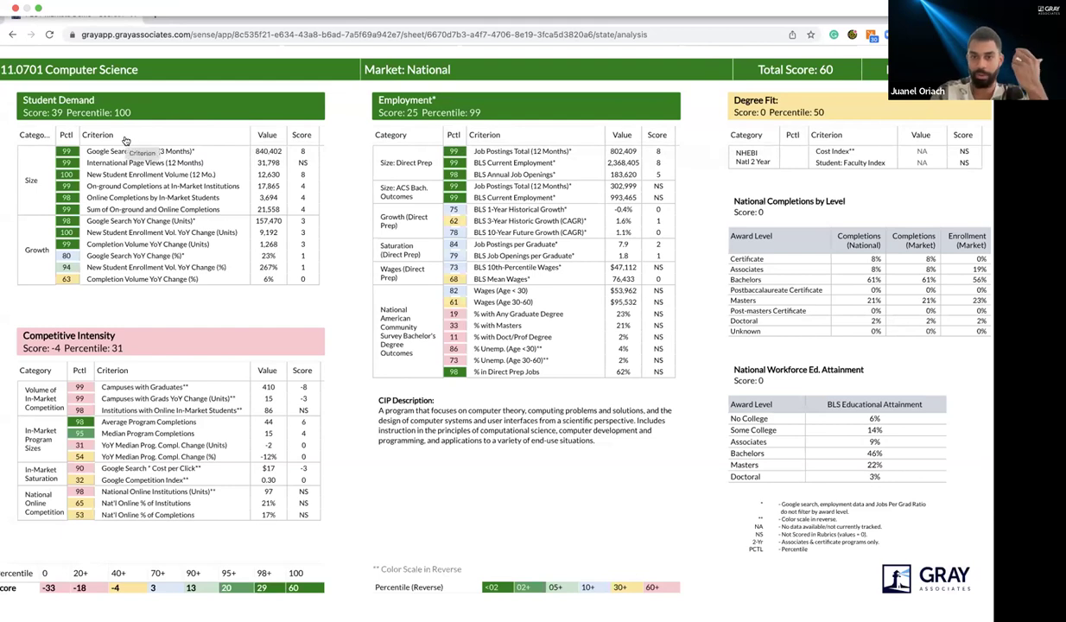
pyautogui.scroll(1, 125, 140)
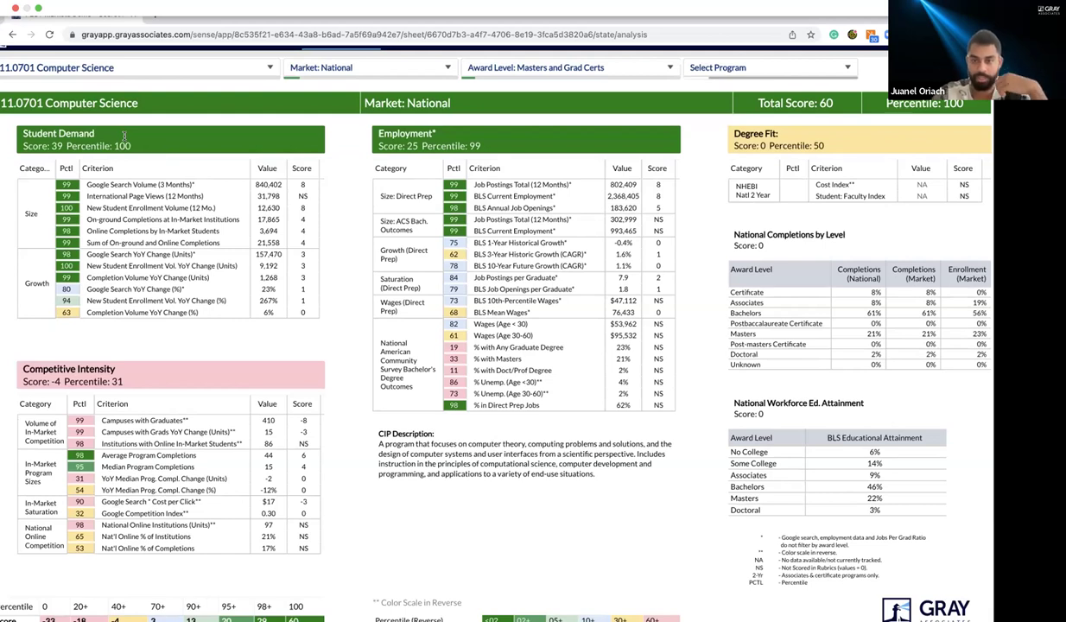
pyautogui.moveTo(436, 13)
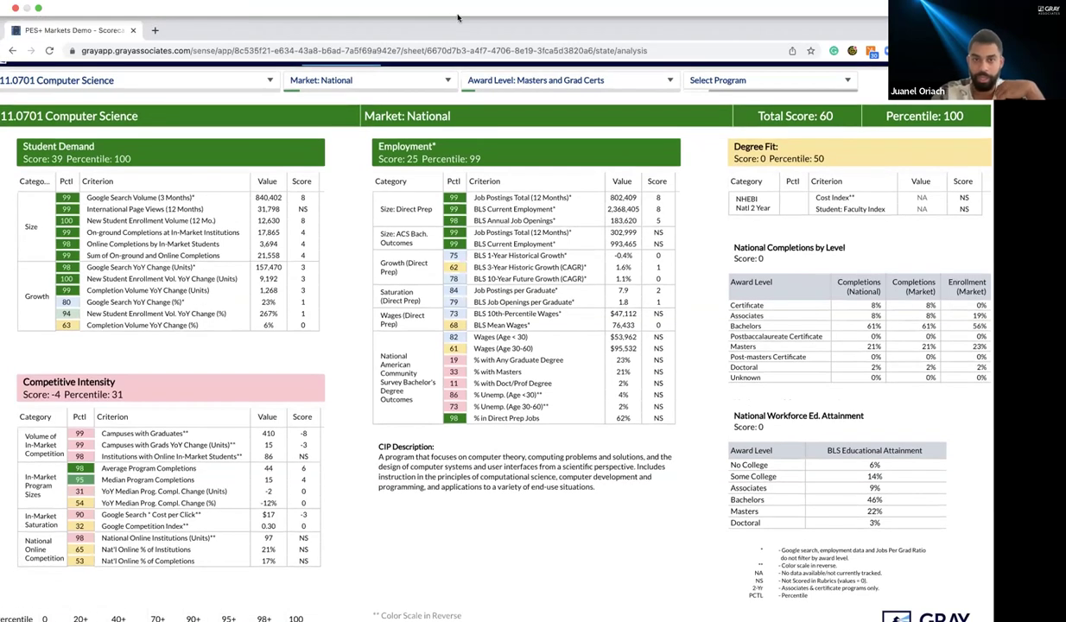
pyautogui.hscroll(-1, 52, 118)
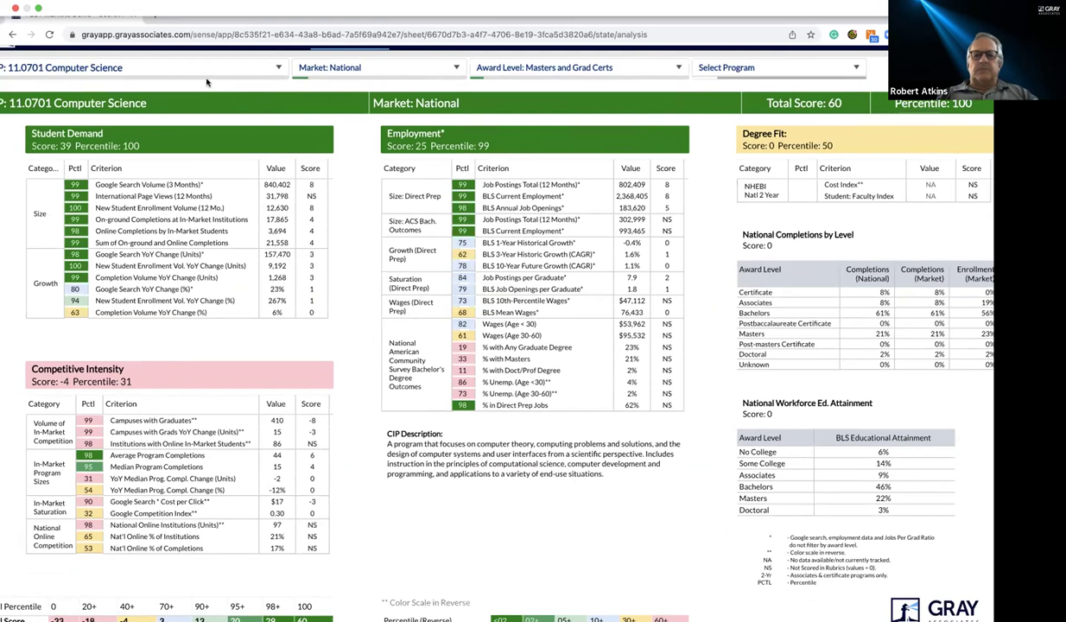
# - Search the CIP list for 'nurse a' and select 51.3804 Nurse Anesthetist
pyautogui.click(158, 69)
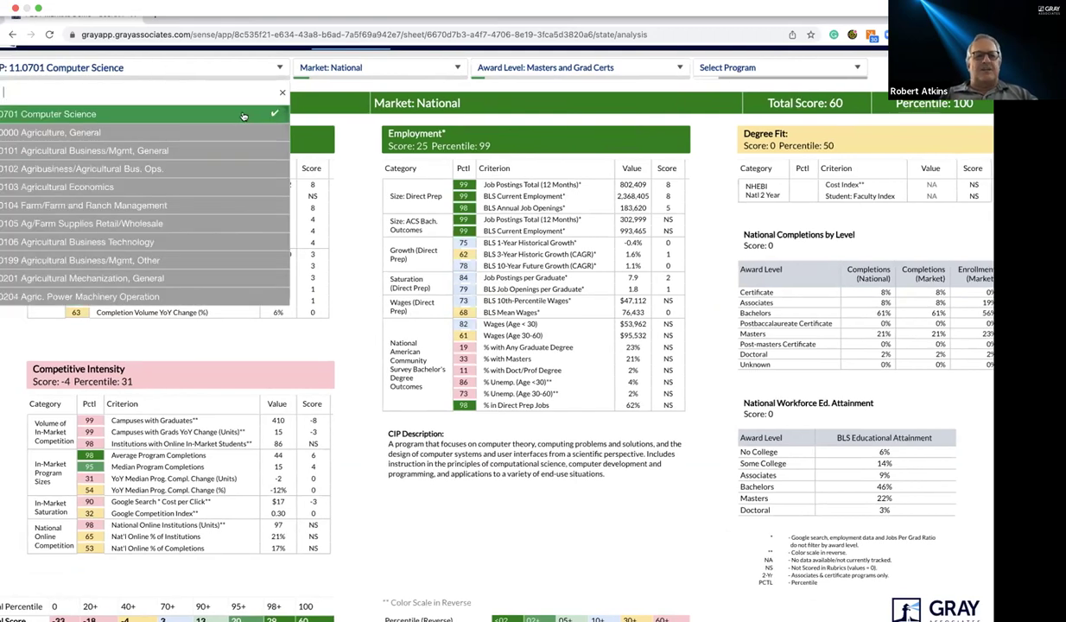
pyautogui.write('nust')
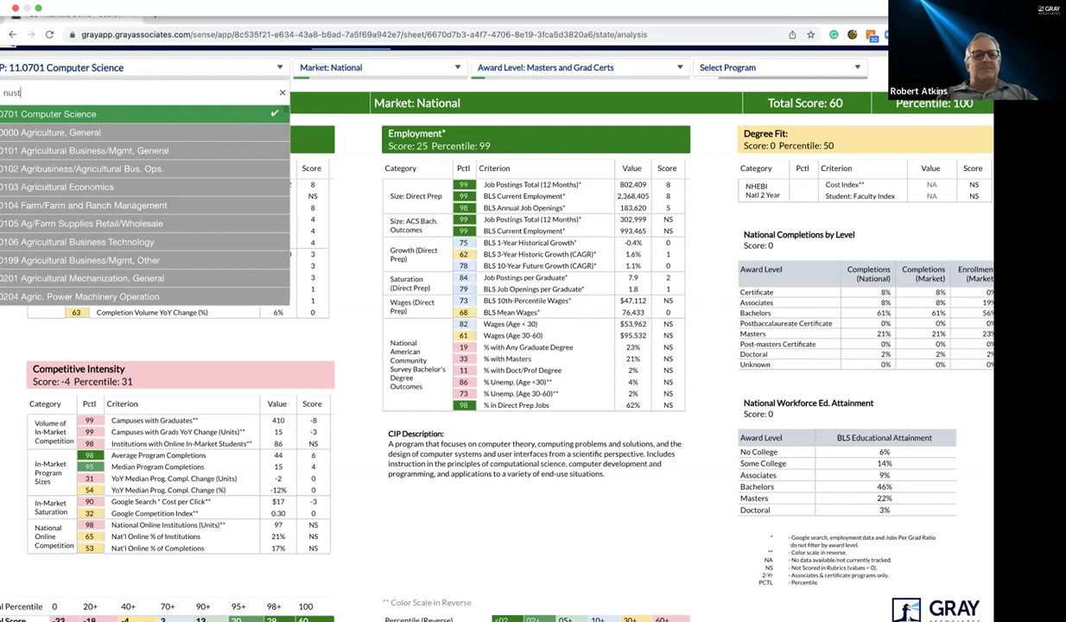
pyautogui.press('BackSpace')
pyautogui.write('rse')
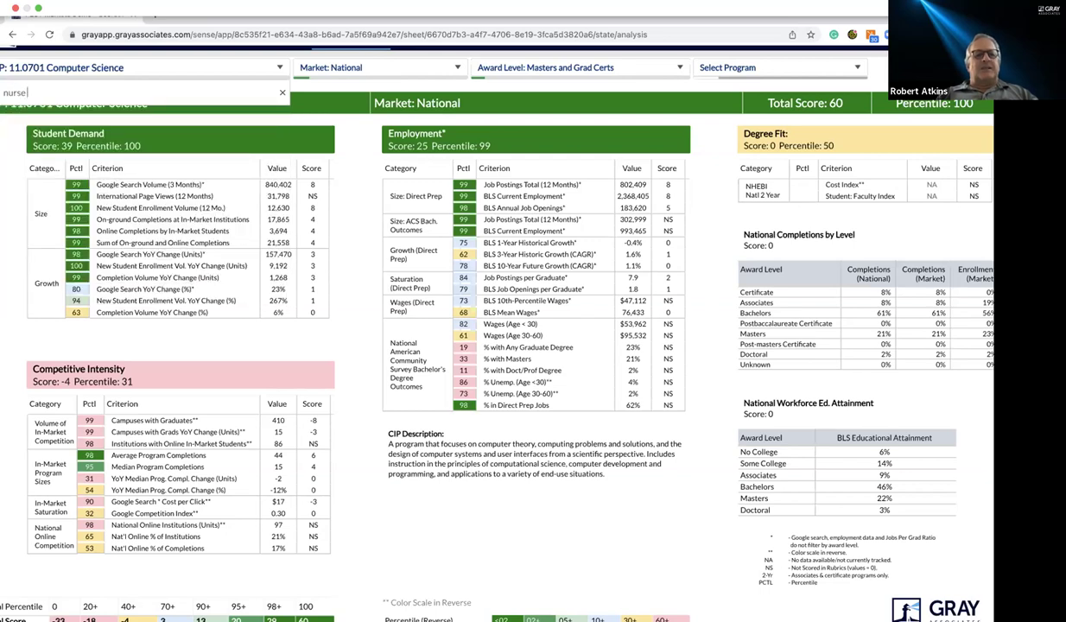
pyautogui.write(' a')
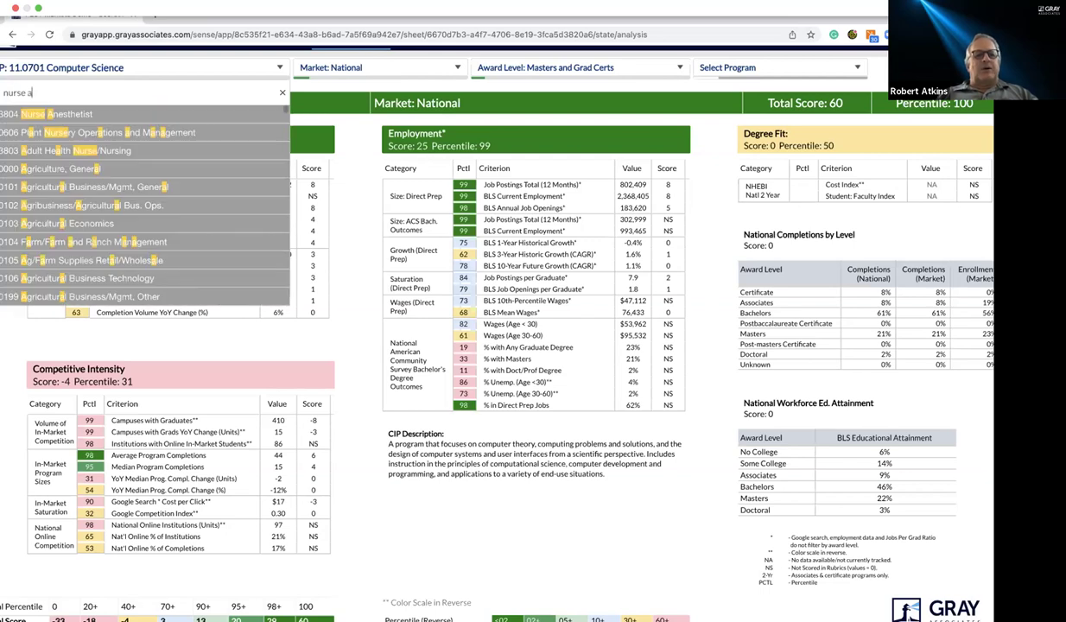
pyautogui.click(147, 120)
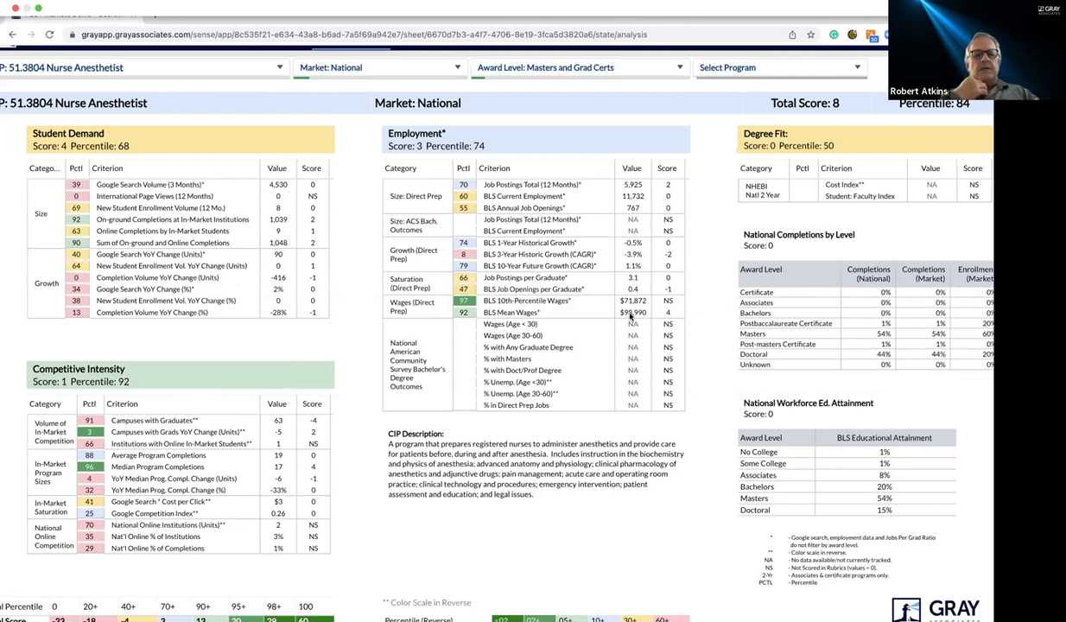
# - Change the Award Level filter from Masters and Grad Certs to Graduate
pyautogui.hscroll(-2, 630, 316)
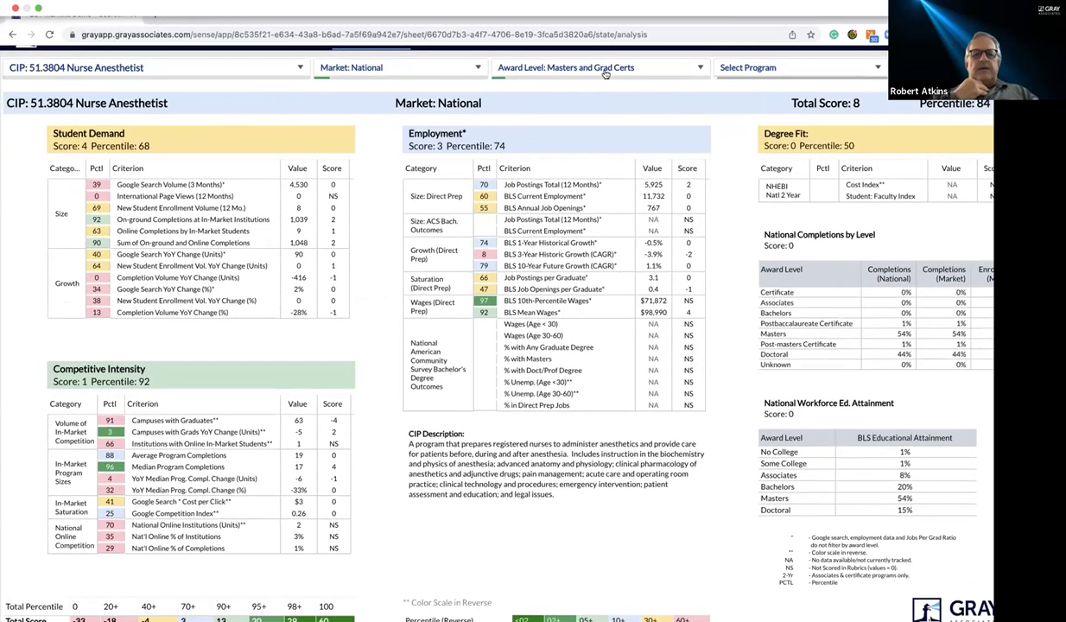
pyautogui.click(606, 75)
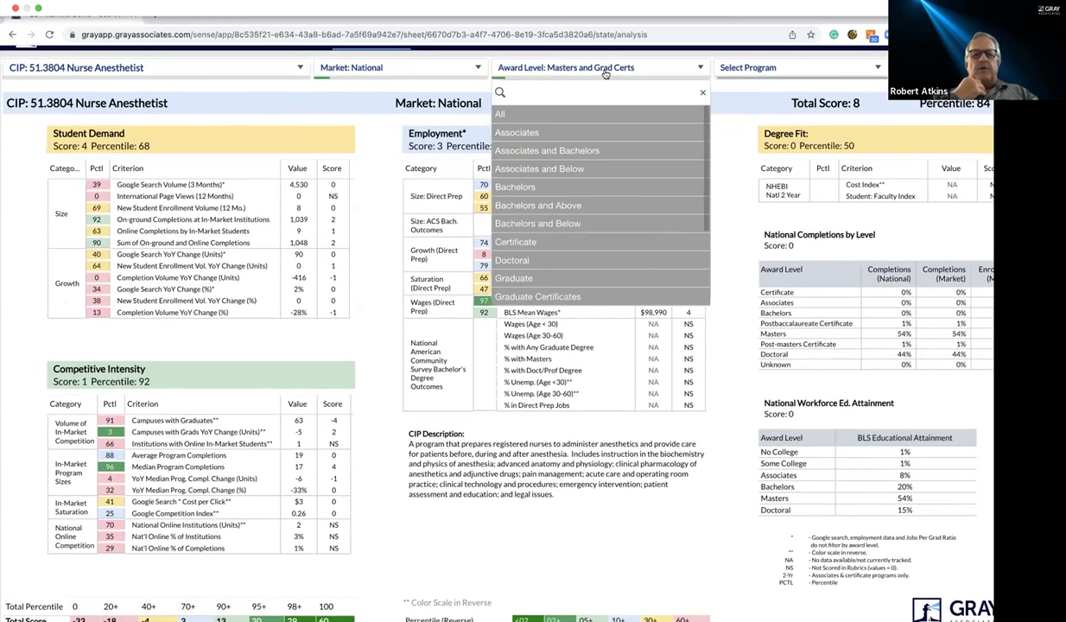
pyautogui.scroll(-3, 587, 186)
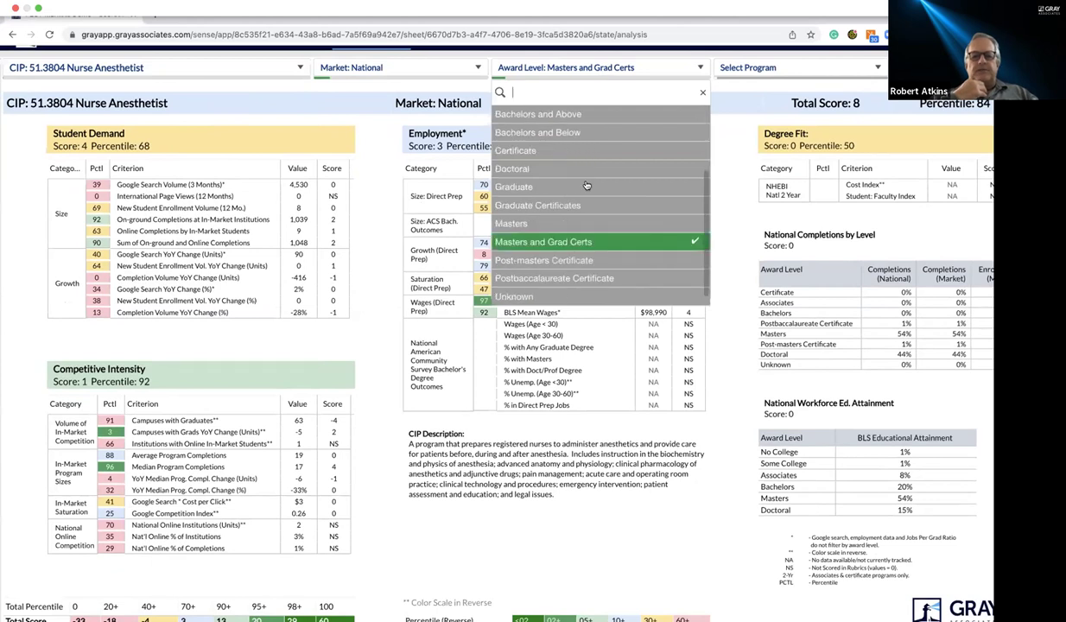
pyautogui.click(520, 190)
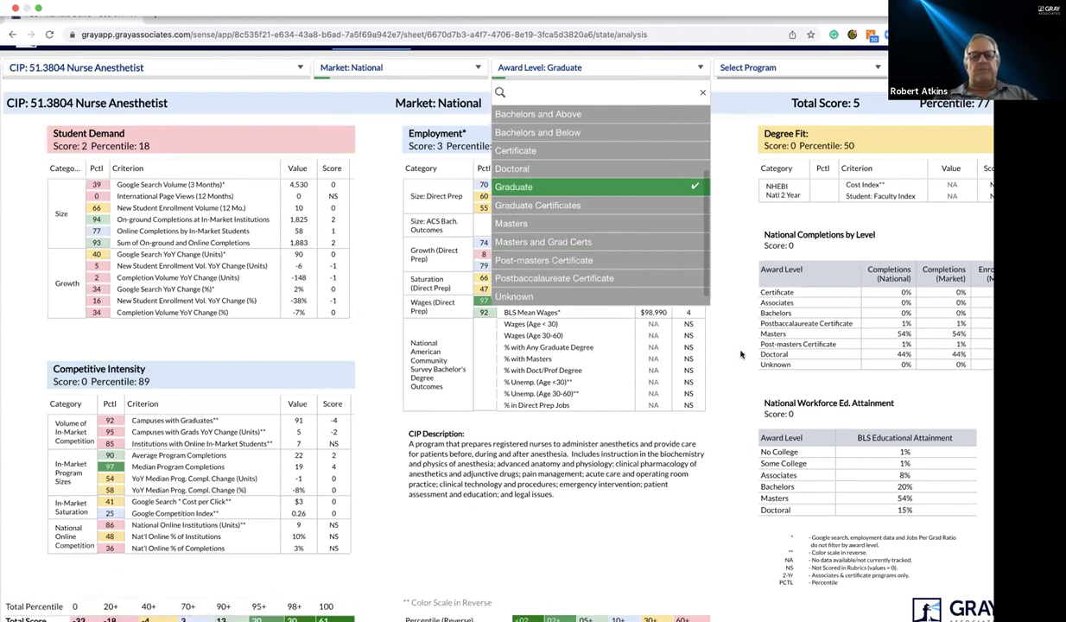
pyautogui.click(735, 368)
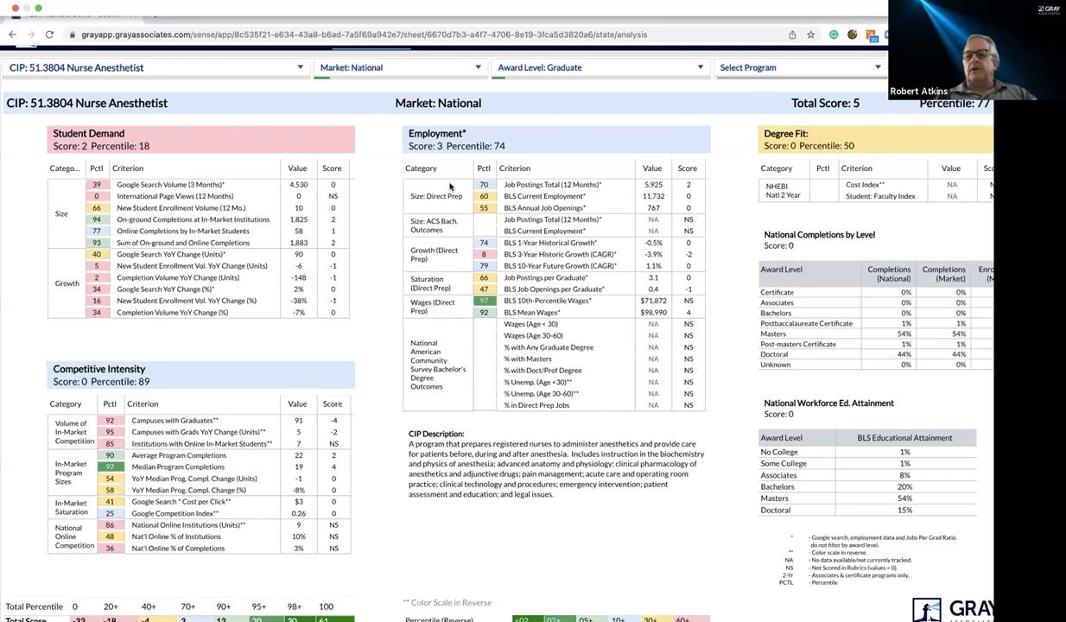
# - Review the Graduate Nurse Anesthetist scorecard: Student Demand 2, Employment 3, Competitive Intensity 0
pyautogui.moveTo(413, 12)
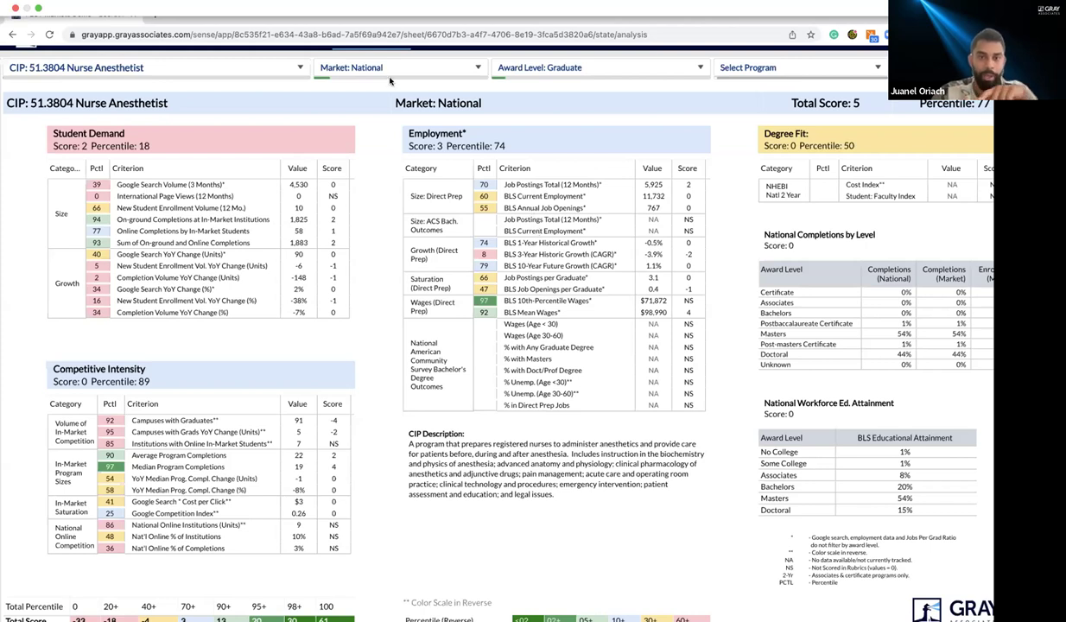
# - Search the CIP list for 'supply chain' and pick 52.0203 Logistics, Materials, and Supply Chain Mgmt
pyautogui.click(198, 69)
pyautogui.write('supply chain')
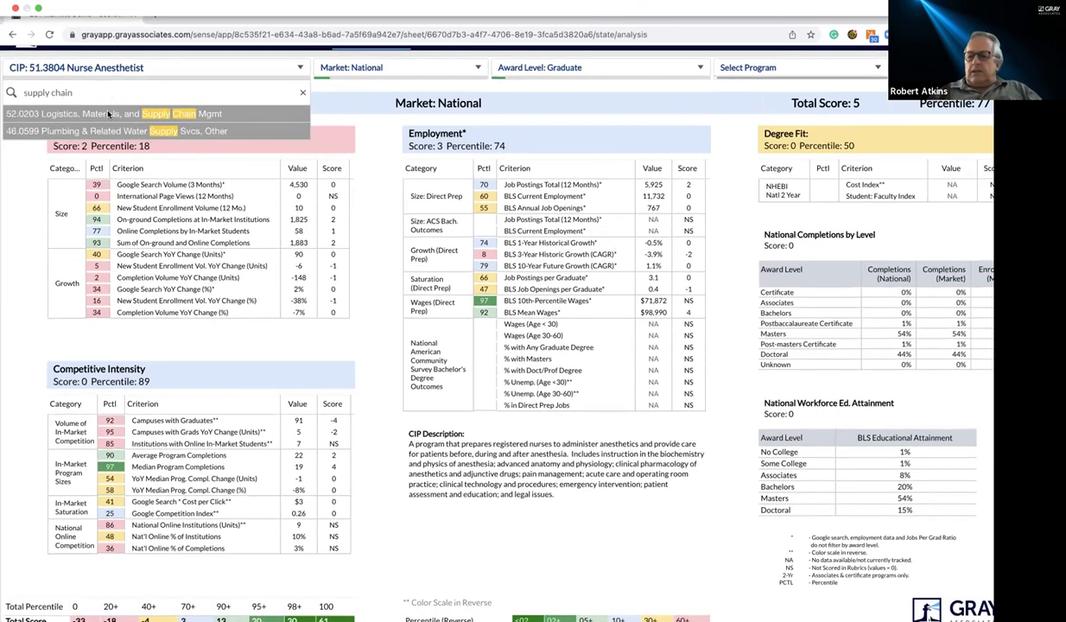
pyautogui.click(108, 113)
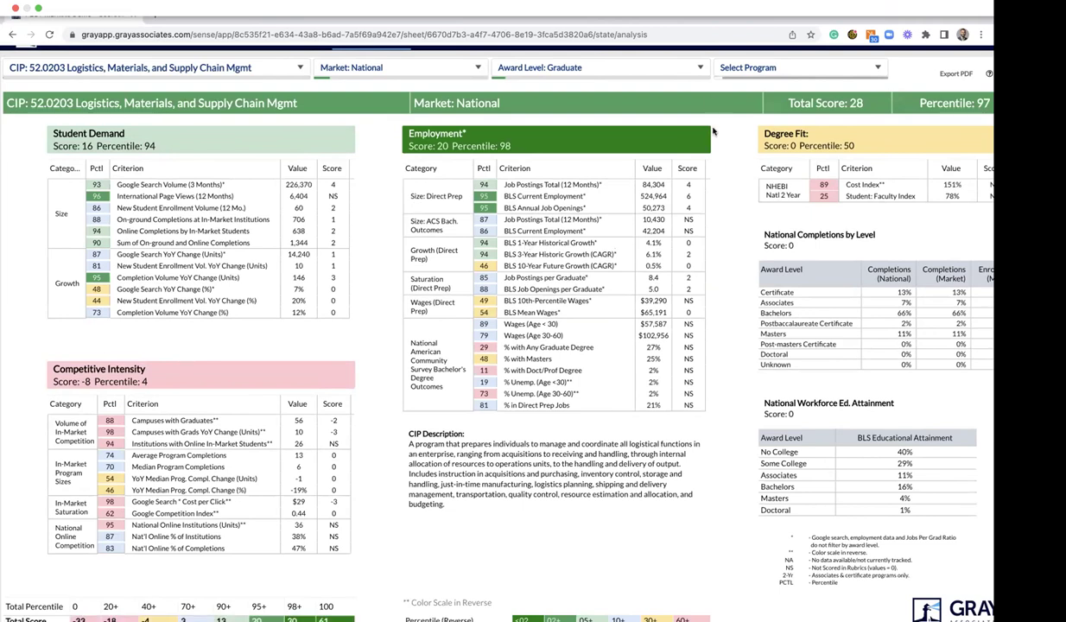
pyautogui.hscroll(2, 714, 131)
pyautogui.hscroll(-1, 714, 132)
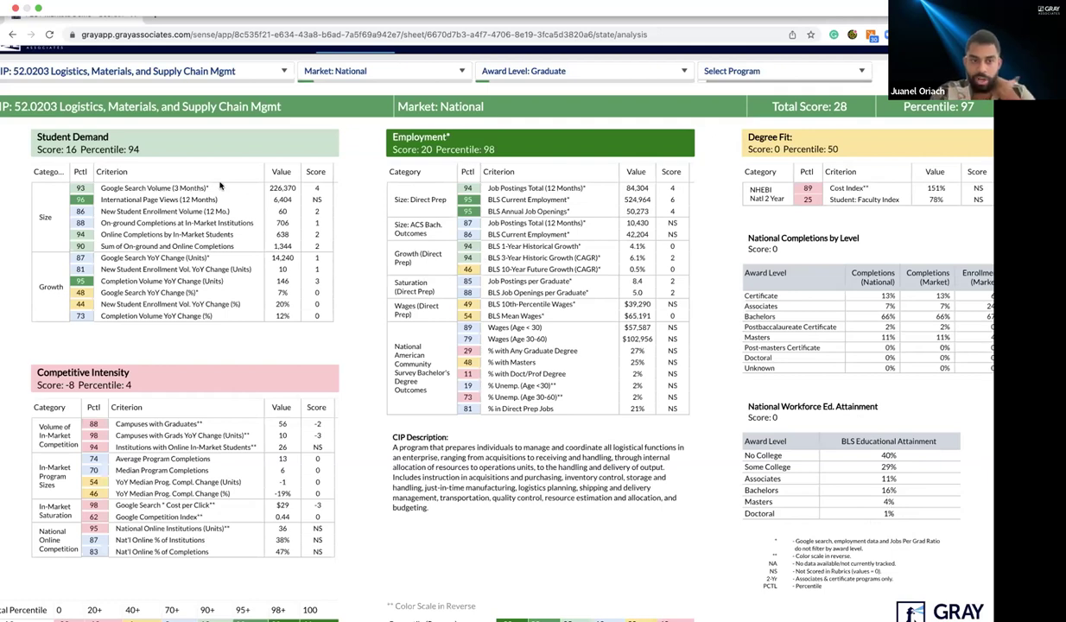
pyautogui.moveTo(198, 230)
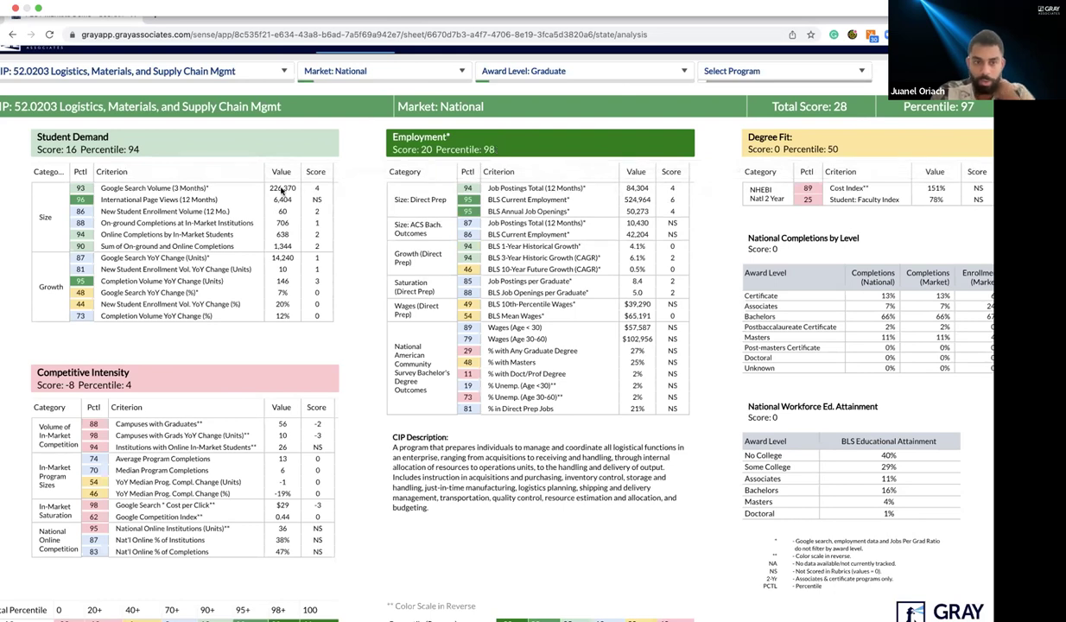
pyautogui.moveTo(528, 190)
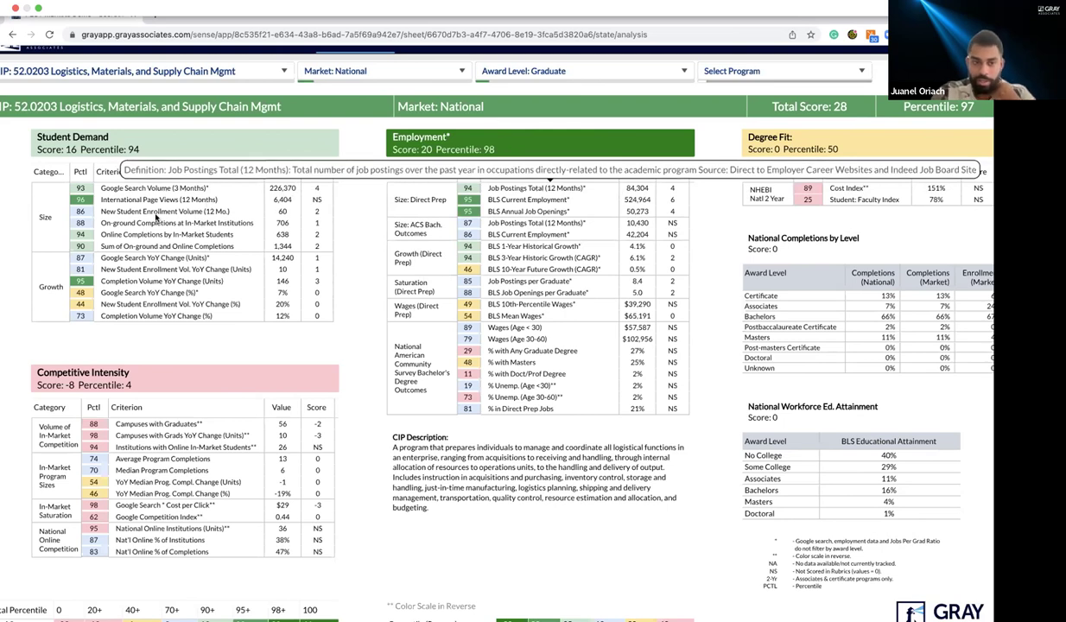
pyautogui.moveTo(157, 210)
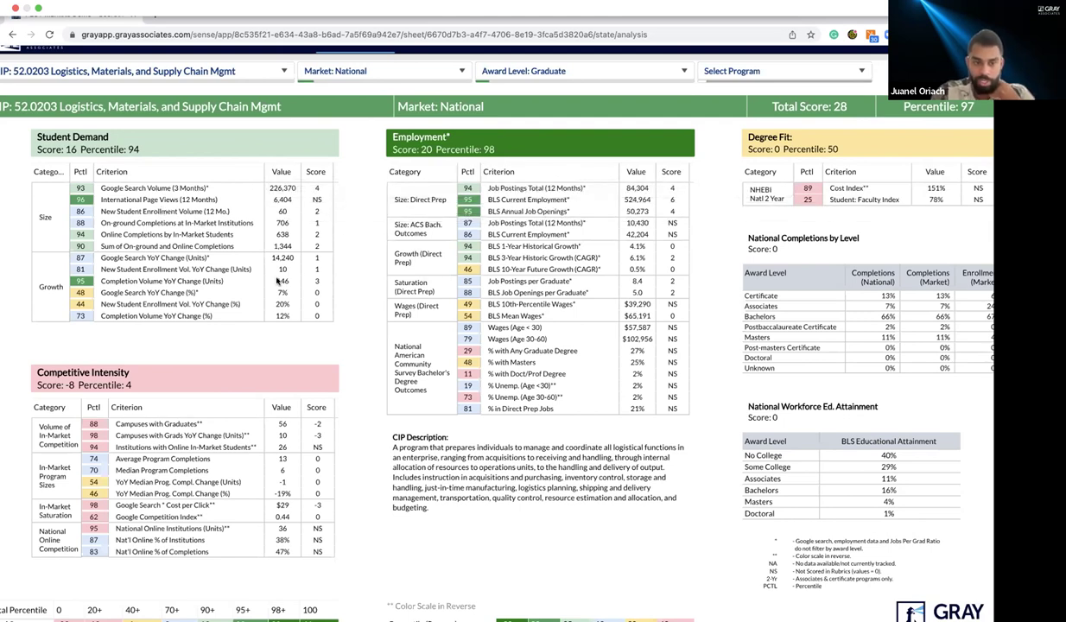
pyautogui.moveTo(267, 317)
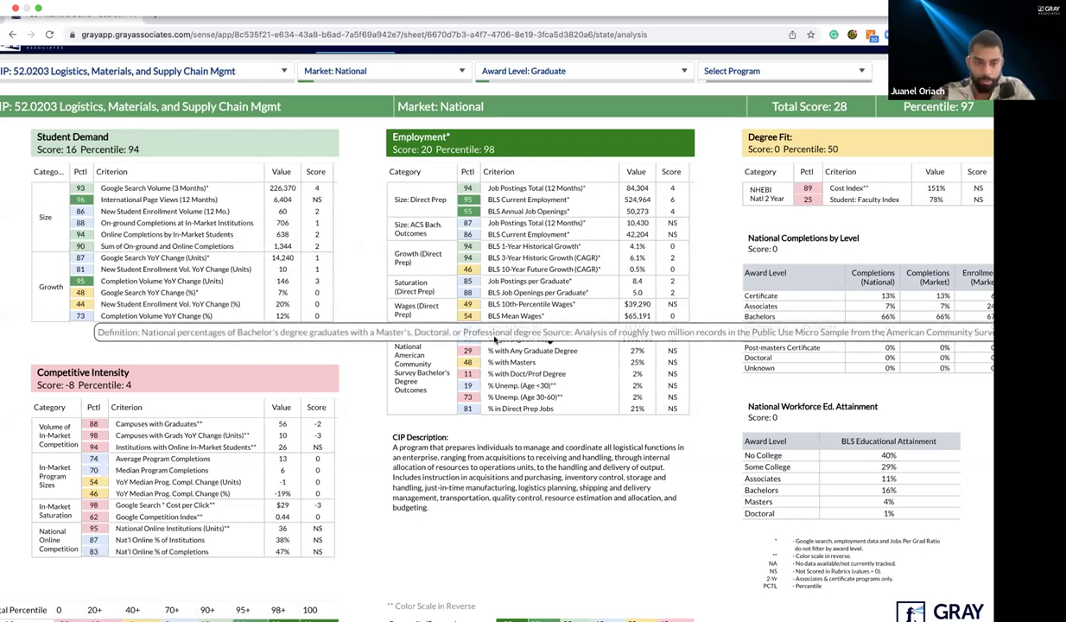
pyautogui.moveTo(246, 480)
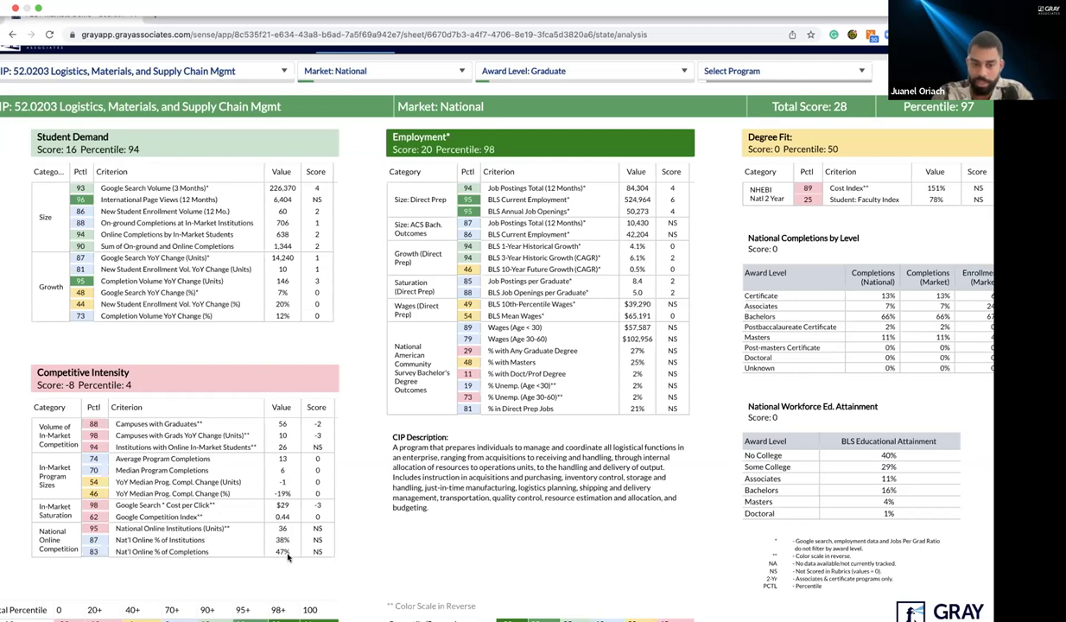
# - Inspect the National Graduate Logistics scorecard figures, including BLS mean wages of $65,191
pyautogui.moveTo(205, 559)
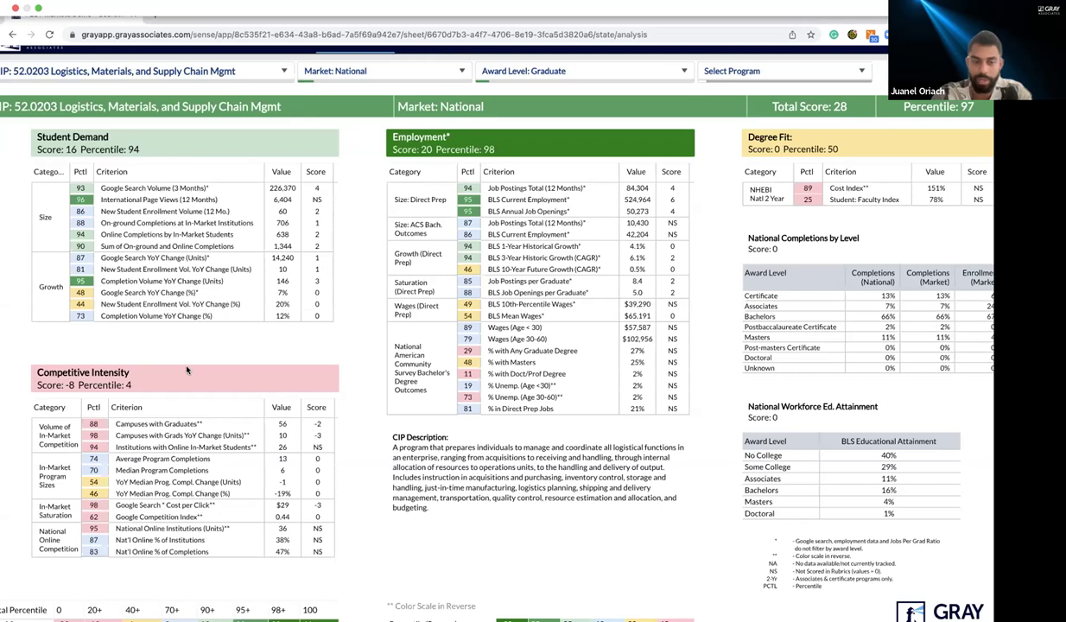
pyautogui.moveTo(178, 438)
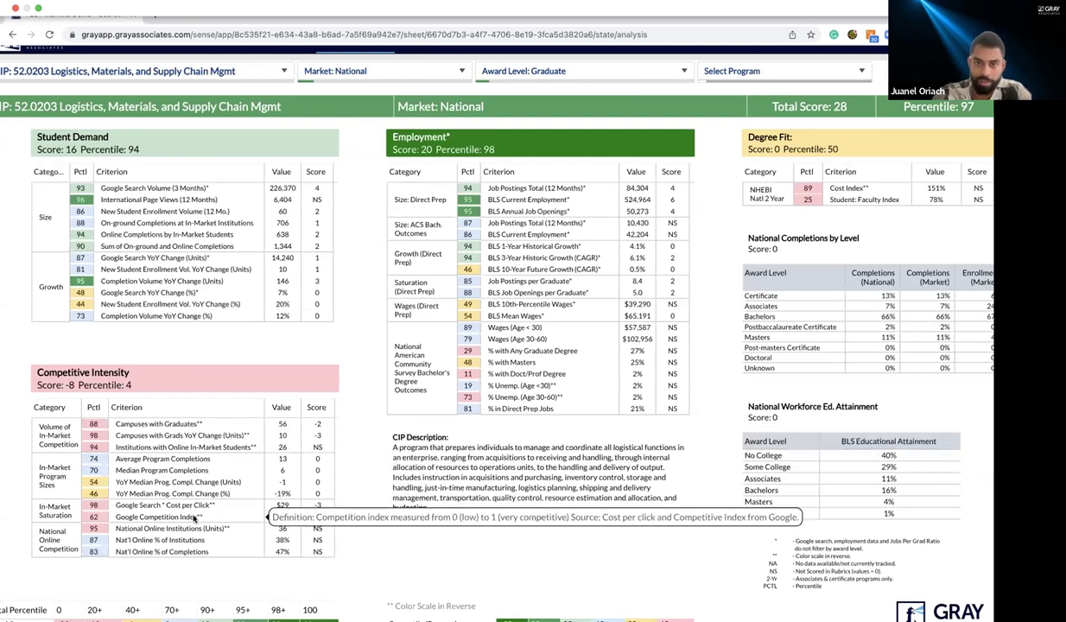
pyautogui.moveTo(305, 505)
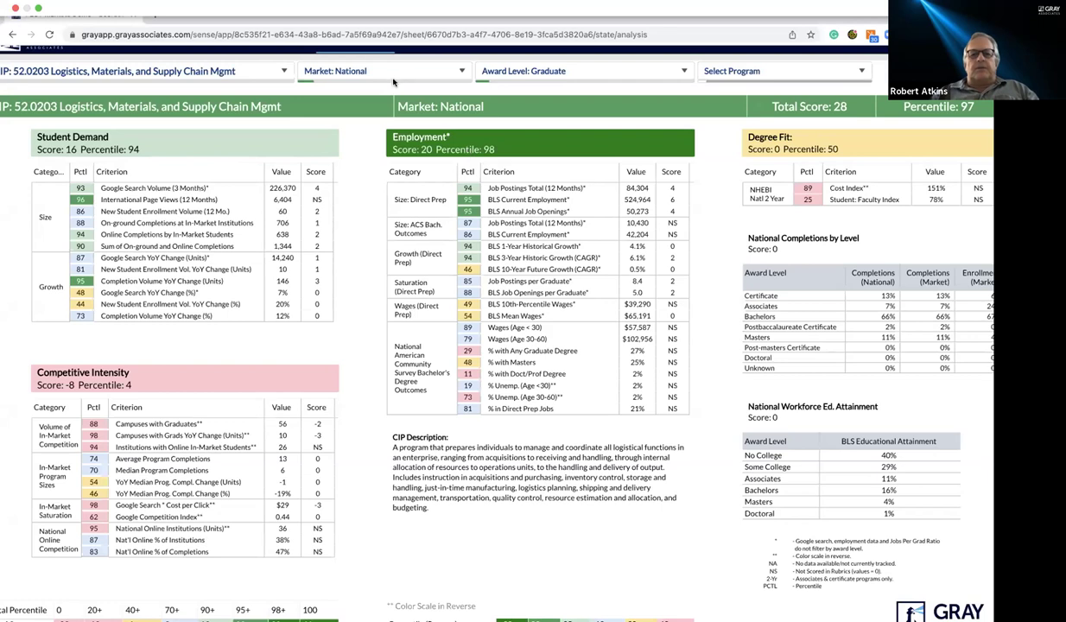
# - Enlarge the Keyword Search Dashboard Trends window showing Criminal Justice/Police Science, 108.77k searches in 2022
pyautogui.click(209, 73)
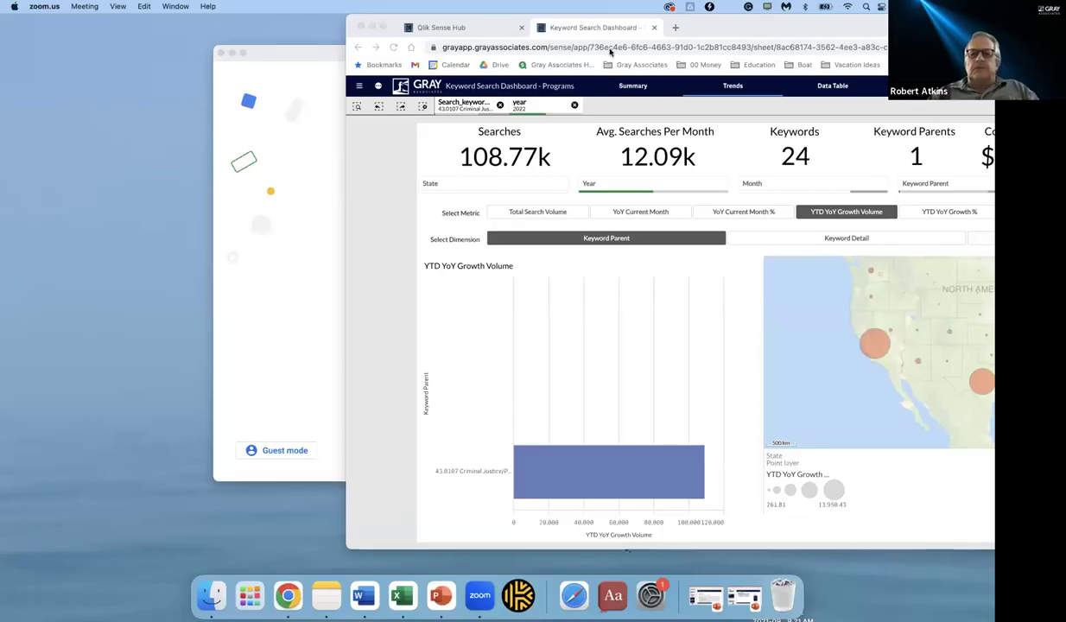
pyautogui.moveTo(760, 29); pyautogui.dragTo(435, 27)
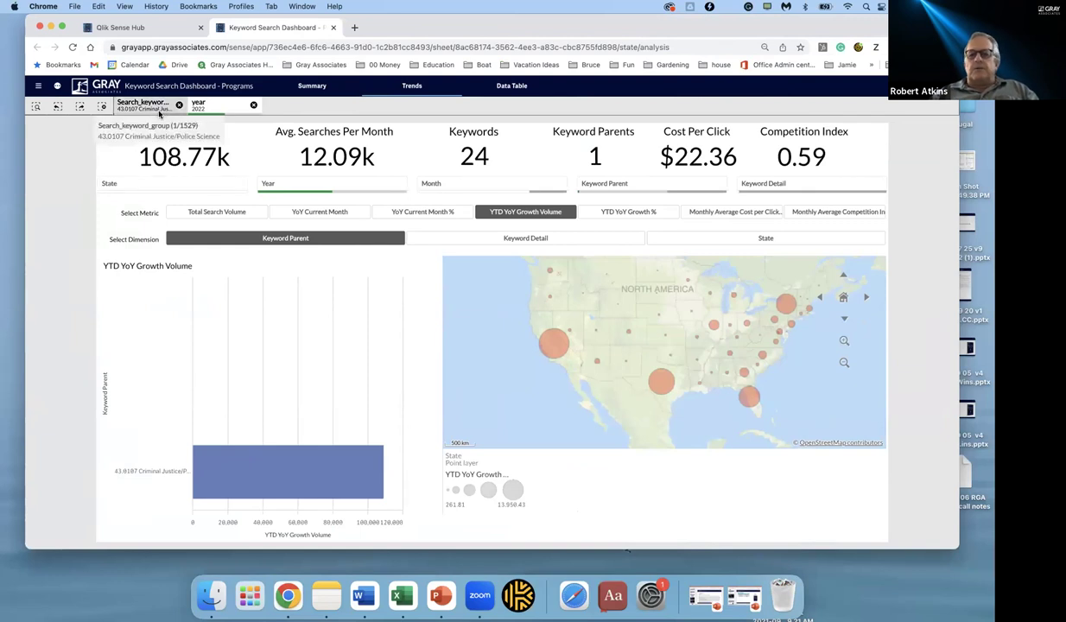
# - Filter the year to 2021 only, giving 80.63k searches and $27.23 cost per click
pyautogui.click(158, 111)
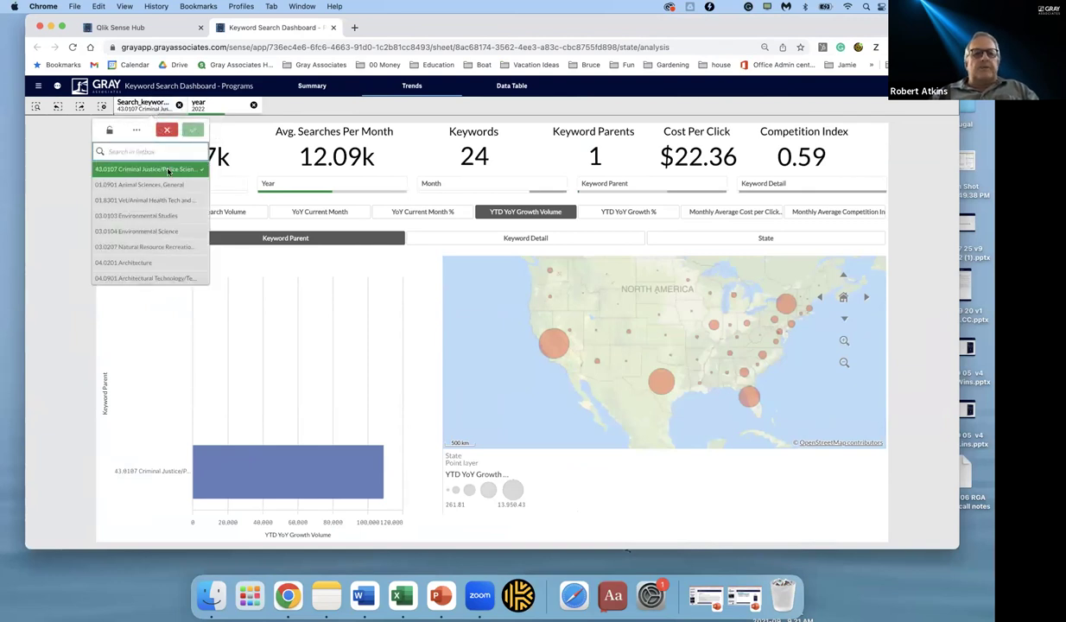
pyautogui.click(372, 97)
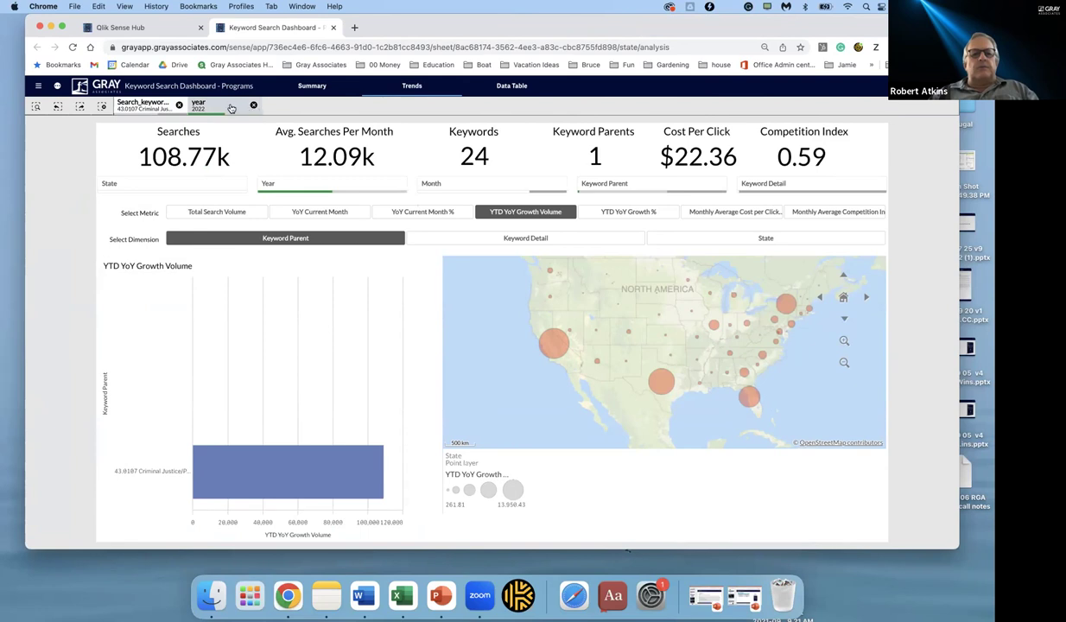
pyautogui.click(229, 107)
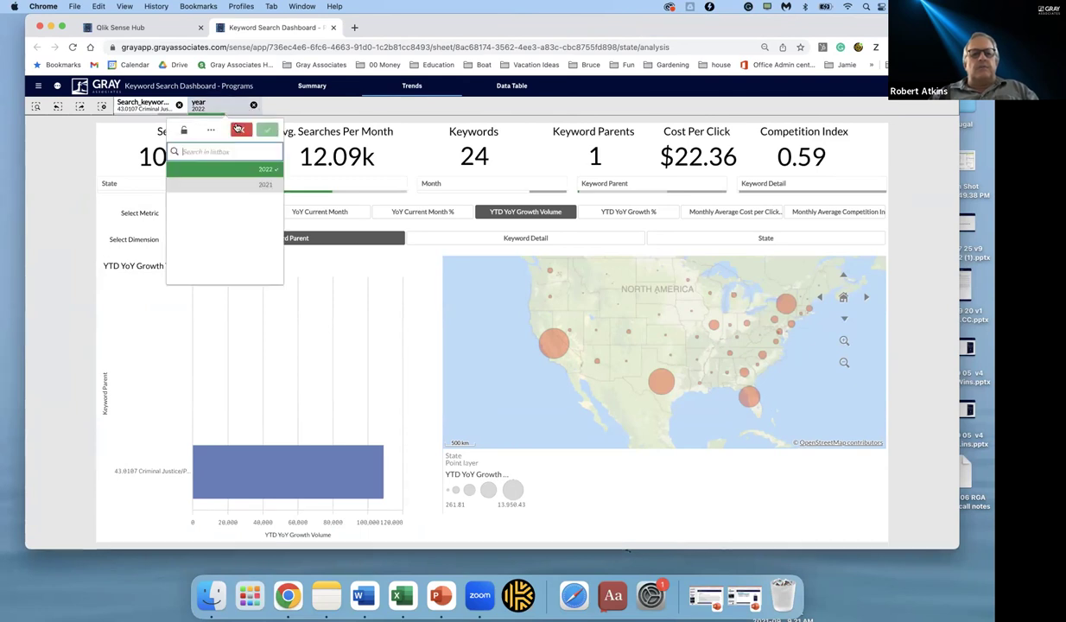
pyautogui.click(260, 186)
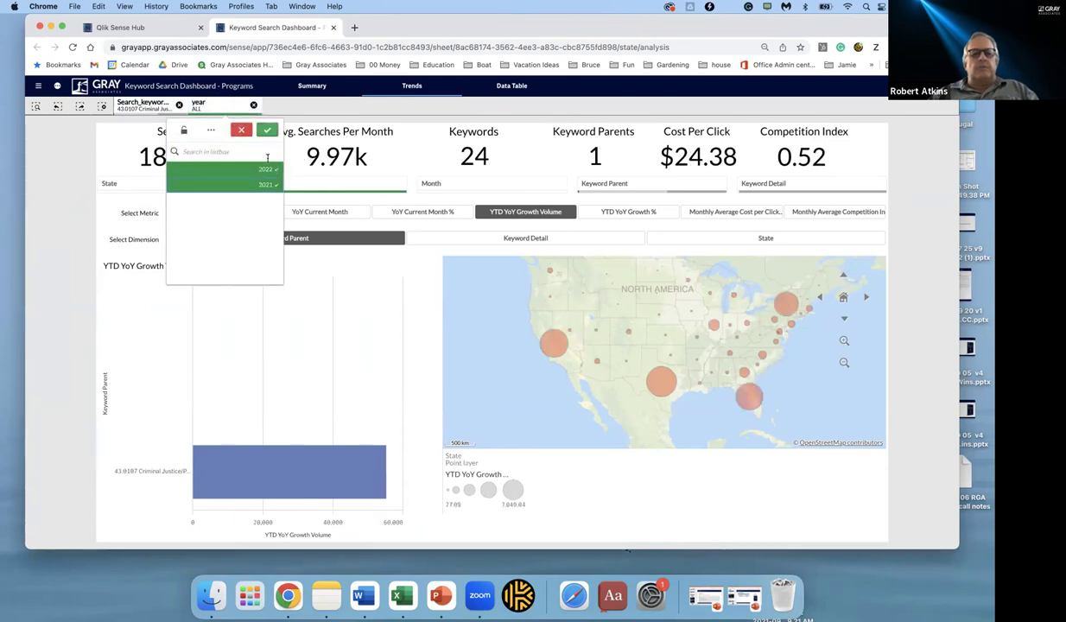
pyautogui.click(264, 168)
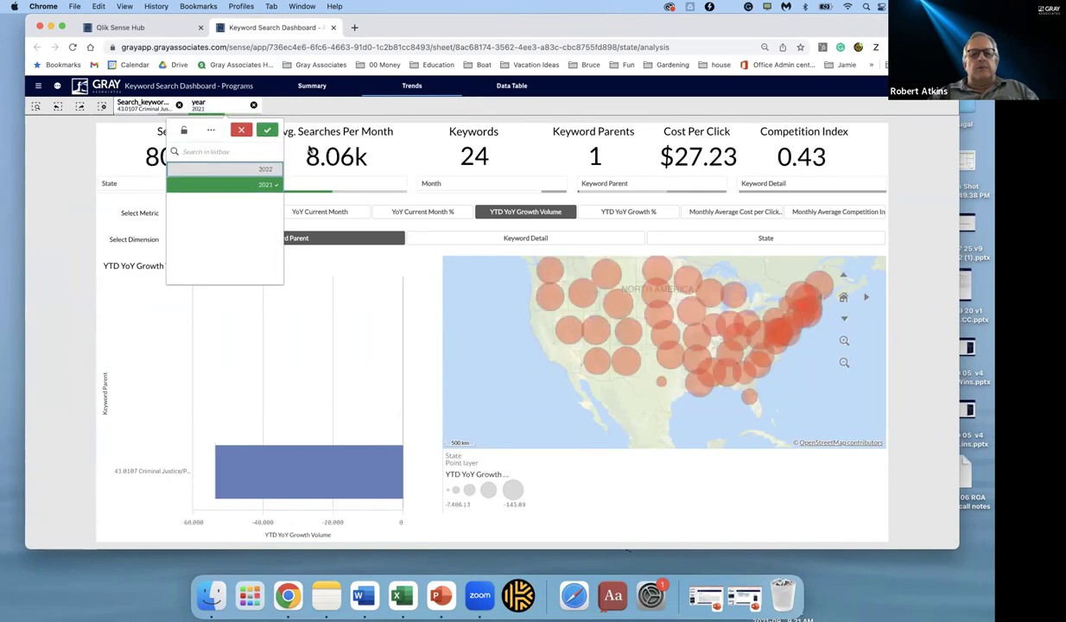
pyautogui.click(268, 129)
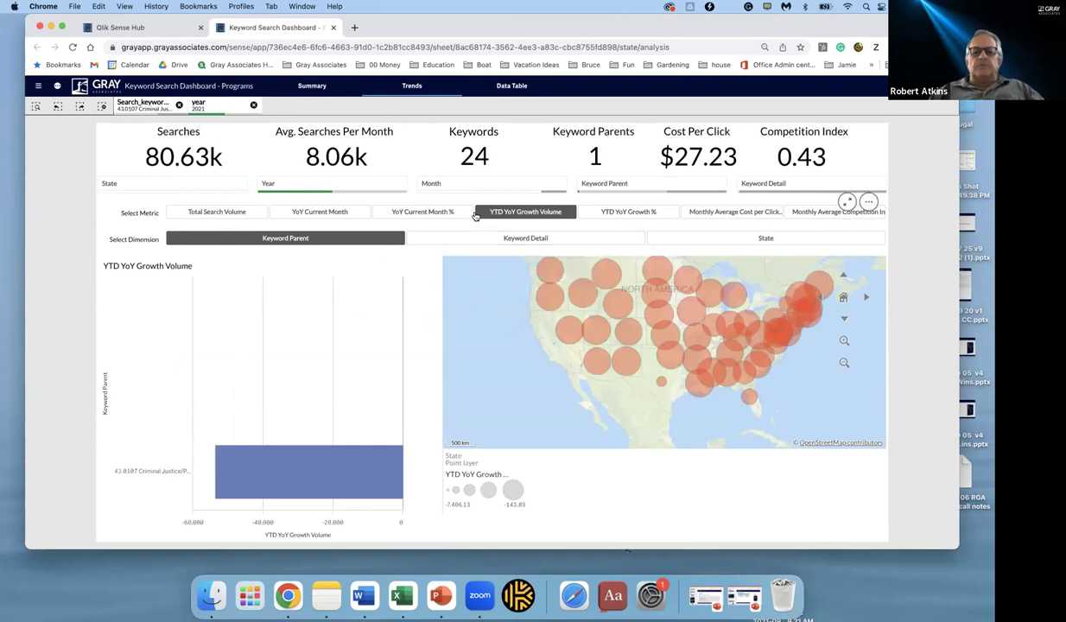
# - Switch the Select Metric choice to Total Search Volume, then view the Qlik Sense Hub app list
pyautogui.click(247, 216)
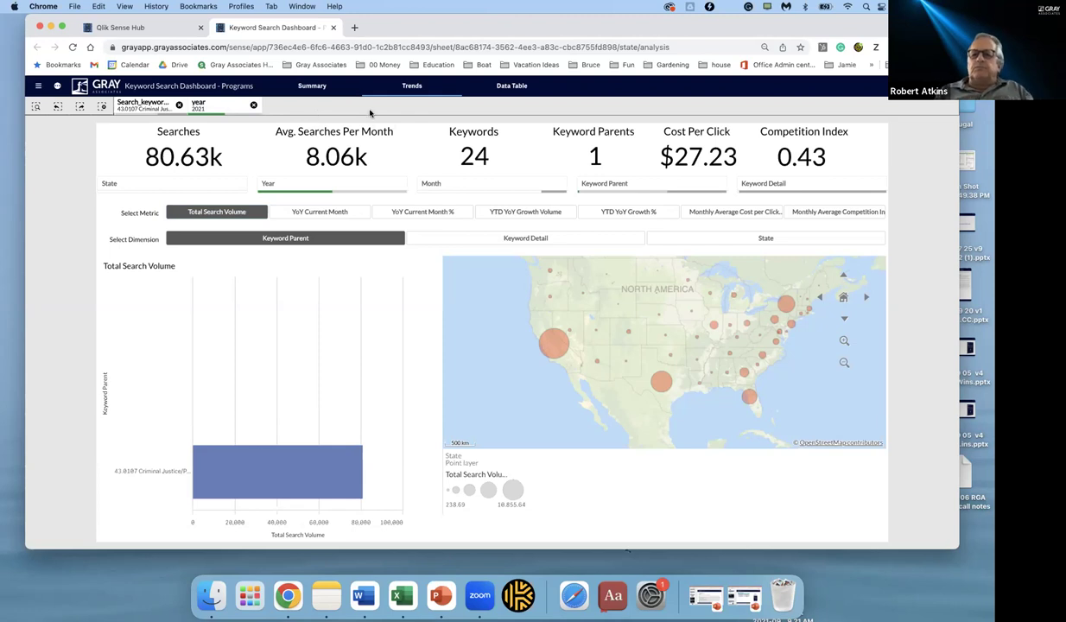
pyautogui.click(168, 28)
# - Return to the dashboard's per-keyword YTD YoY growth chart, led by 'criminal justice program'
pyautogui.click(240, 31)
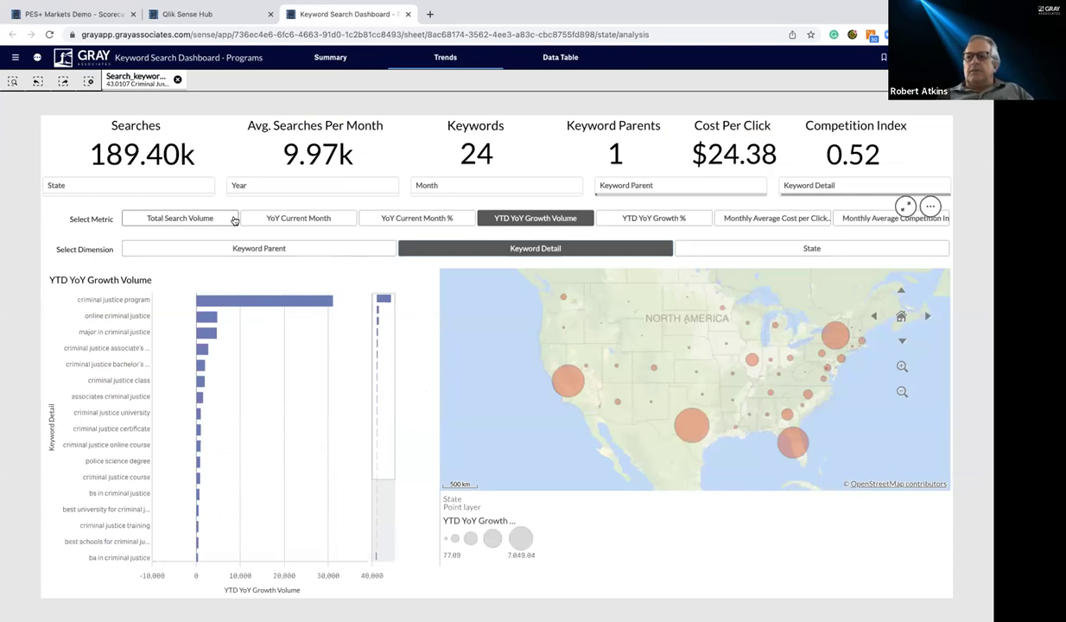
pyautogui.moveTo(129, 369)
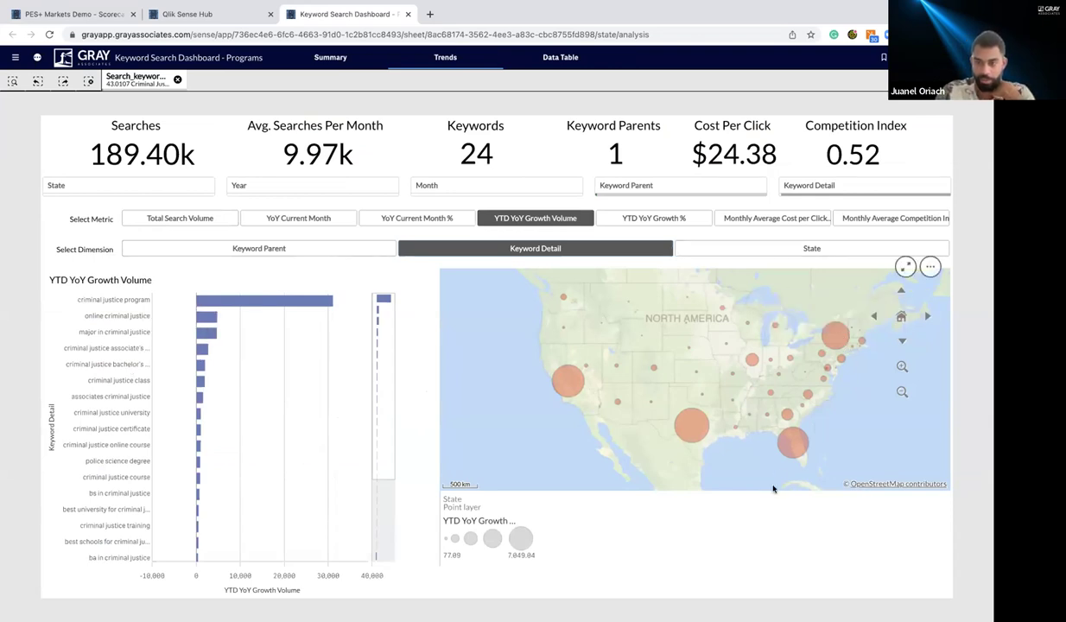
pyautogui.moveTo(790, 463)
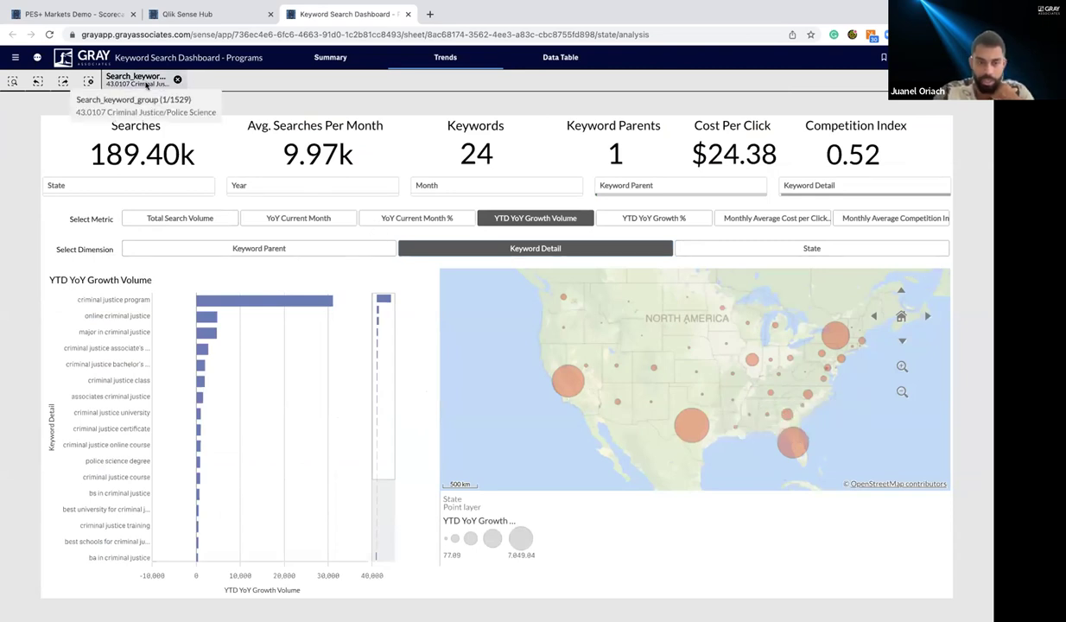
pyautogui.moveTo(134, 318)
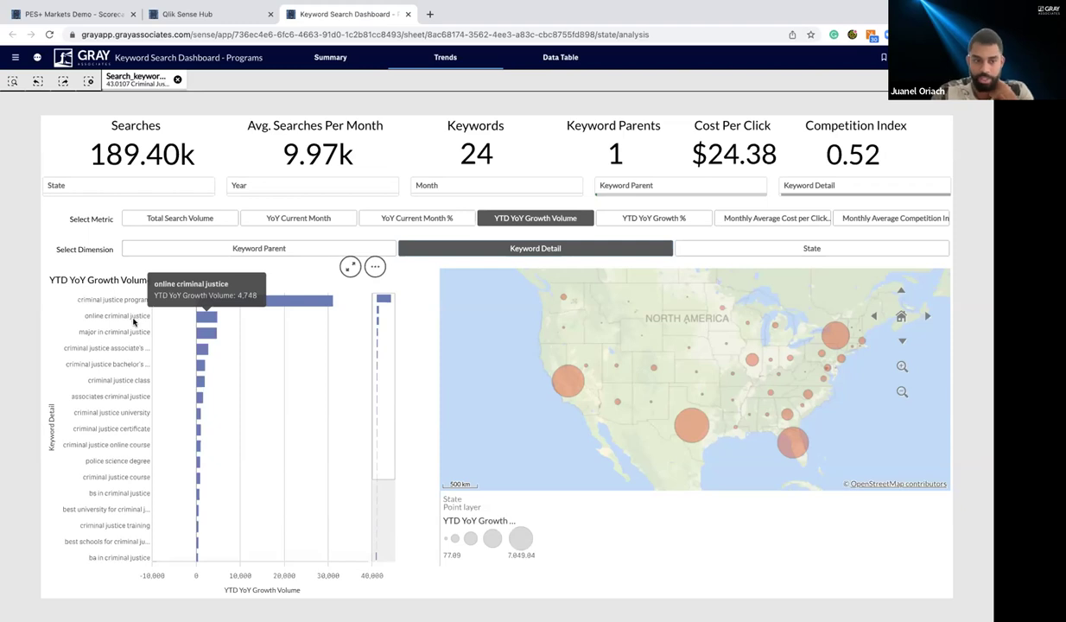
pyautogui.moveTo(122, 351)
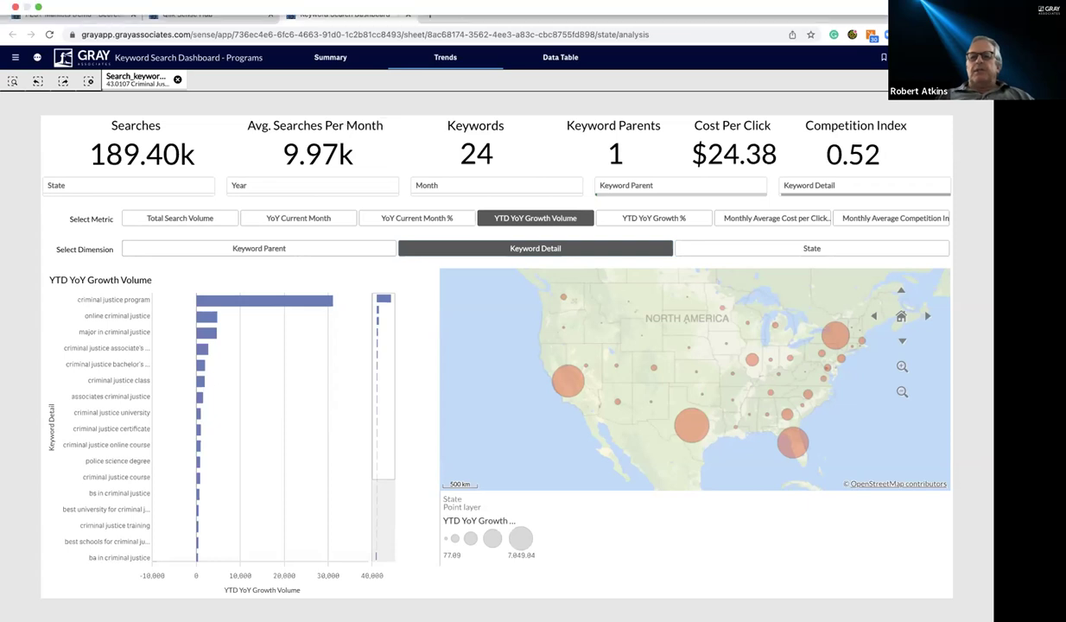
# - Return to the PES+ Markets Demo scorecard, now Bachelors level with total score 26
pyautogui.click(91, 18)
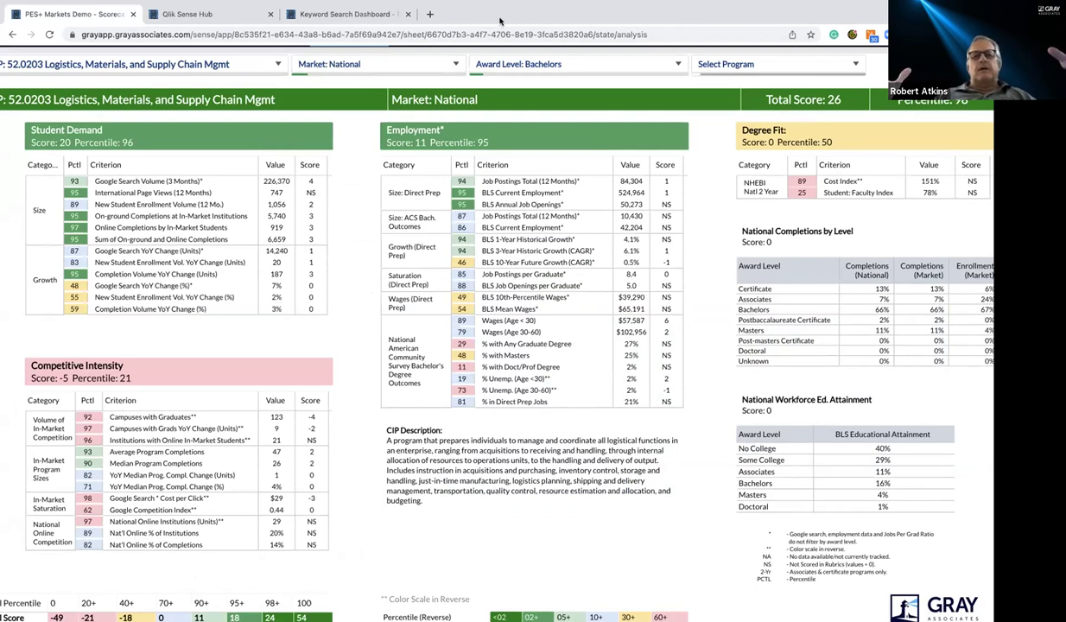
pyautogui.scroll(1, 484, 129)
pyautogui.hscroll(-2, 485, 129)
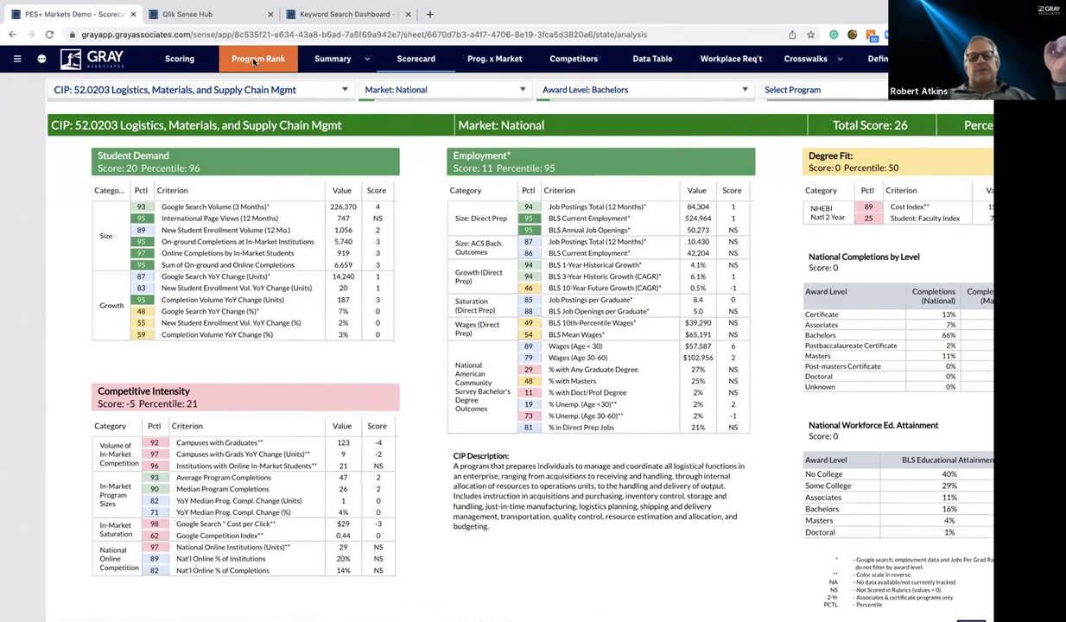
# - Open the Program Rank percentiles table of Bachelors programs, led by Registered Nursing
pyautogui.click(255, 61)
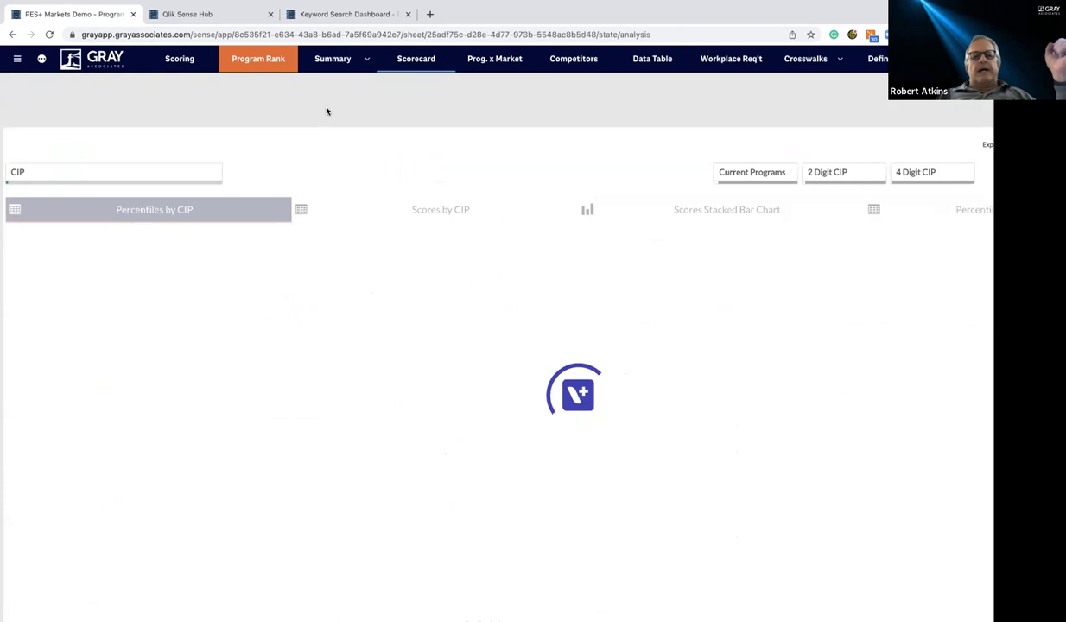
pyautogui.click(101, 171)
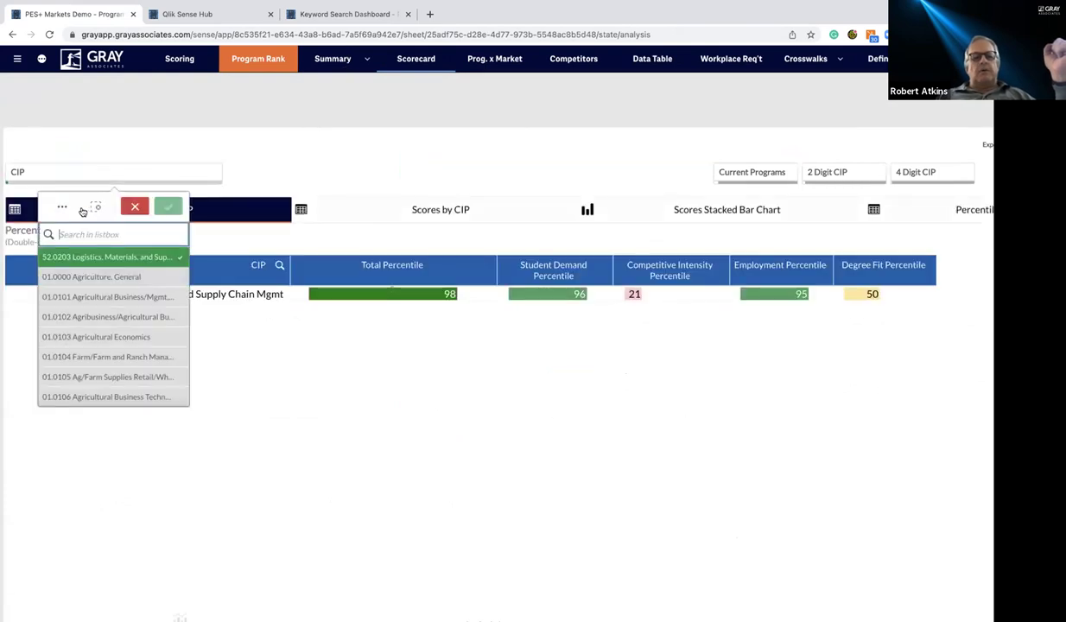
pyautogui.click(167, 207)
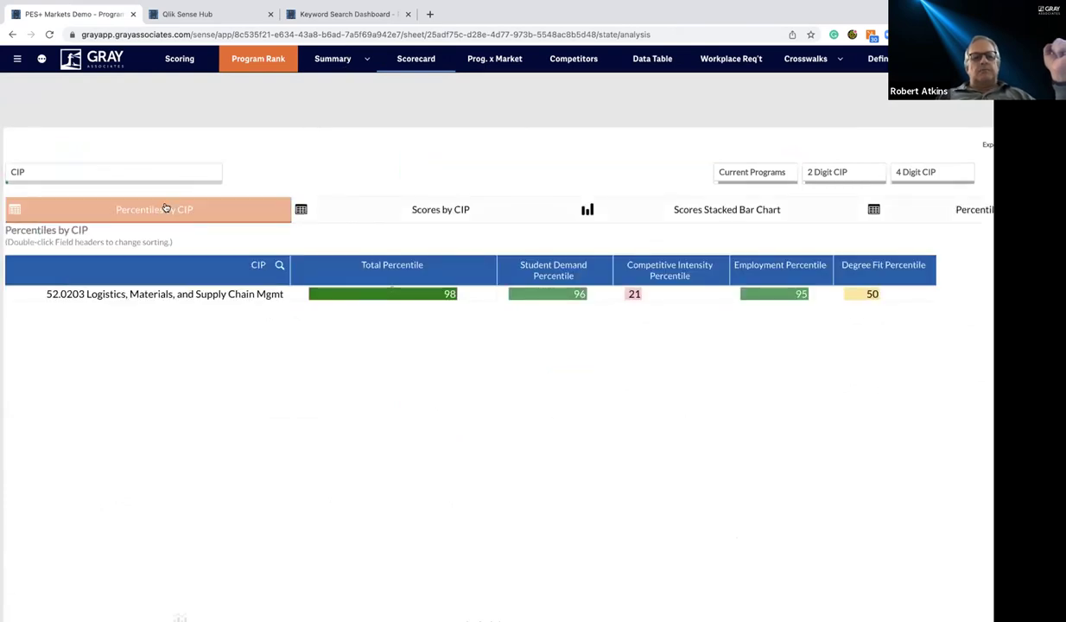
# - Search the 2 Digit CIP filter list for code 11
pyautogui.click(817, 165)
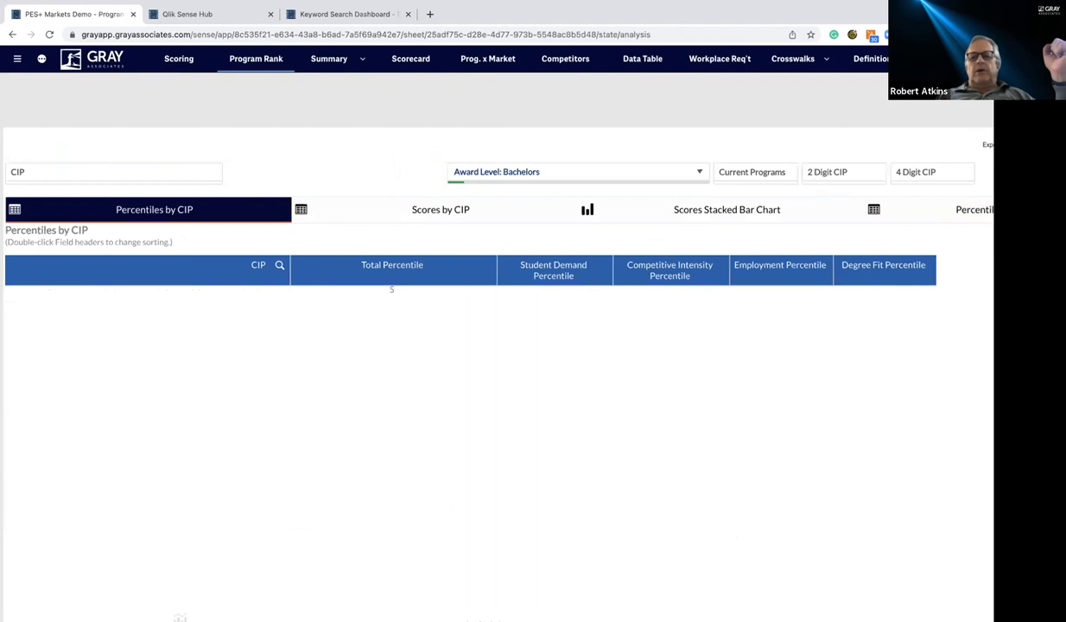
pyautogui.hscroll(2, 767, 125)
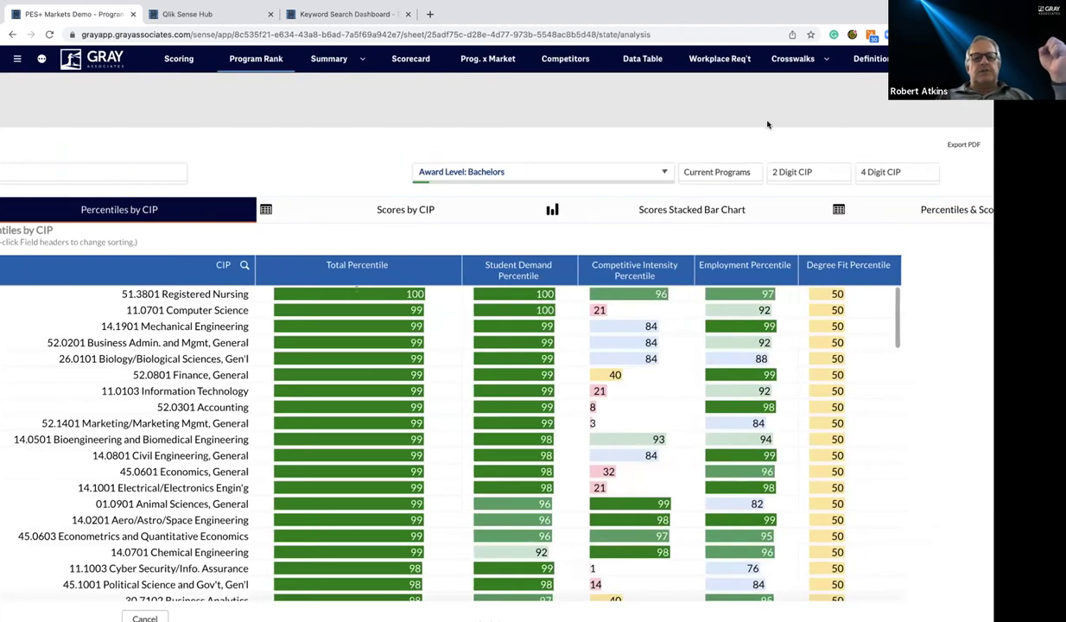
pyautogui.hscroll(3, 767, 124)
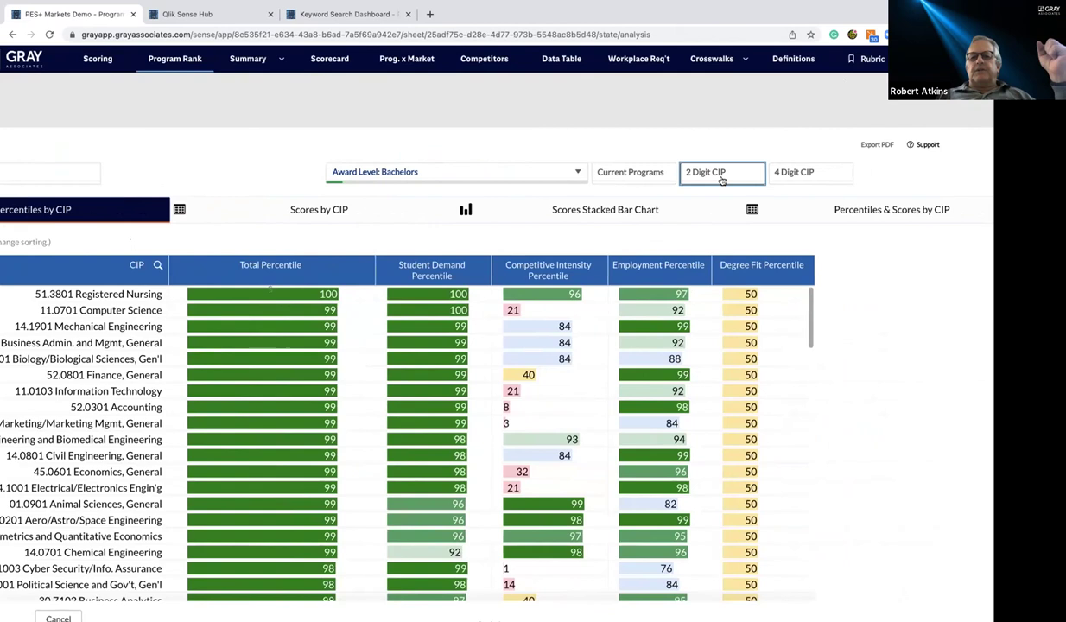
pyautogui.click(721, 176)
pyautogui.write('11')
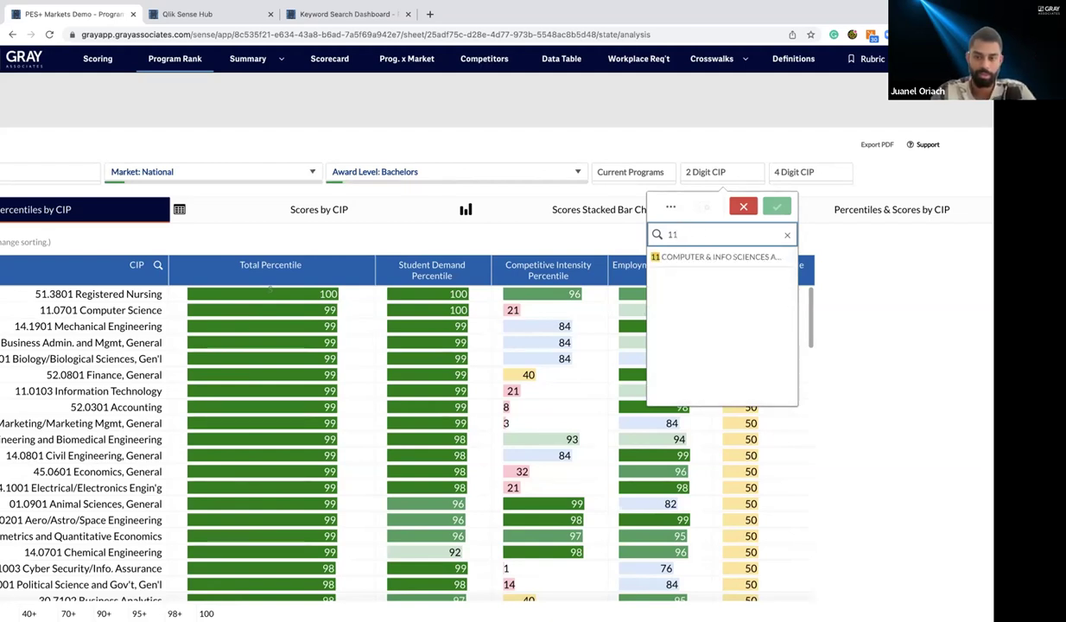
# - Apply the 11 COMPUTER & INFO SCIENCES 2-digit CIP filter, leaving Computer Science on top at 99
pyautogui.click(663, 258)
pyautogui.click(775, 207)
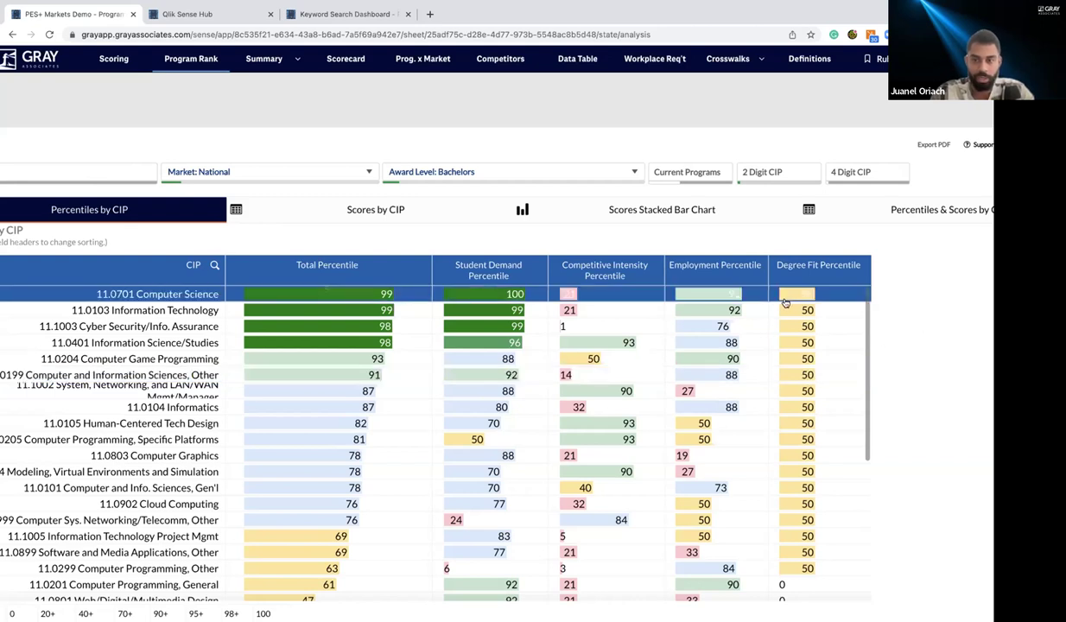
# - Sort by the Employment Percentile column so Computer Science and Information Technology (92) leads
pyautogui.click(713, 266)
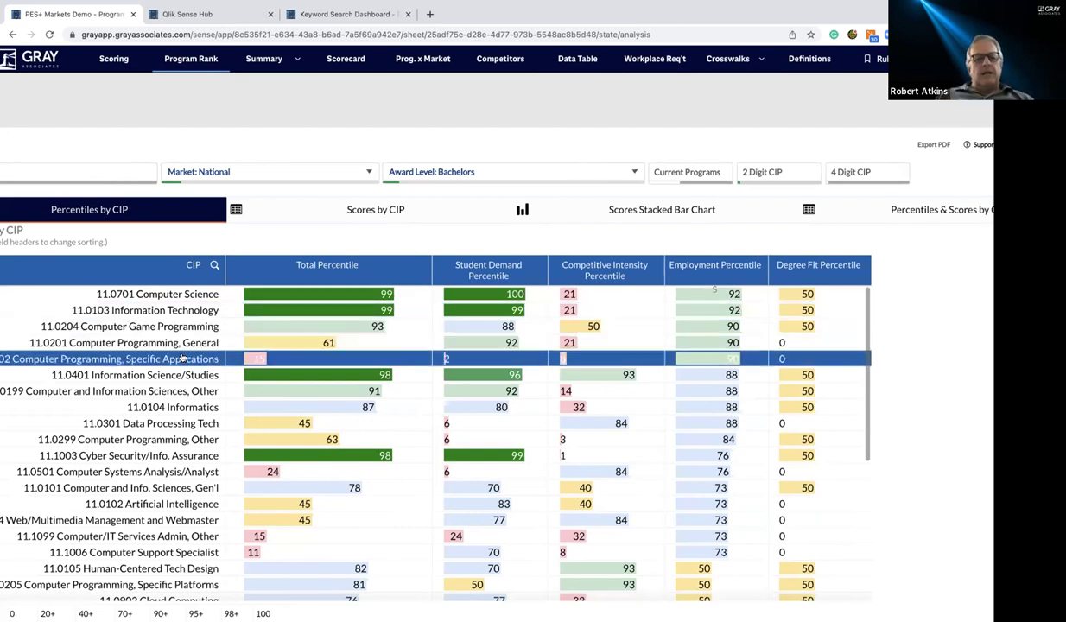
pyautogui.hscroll(-1, 182, 357)
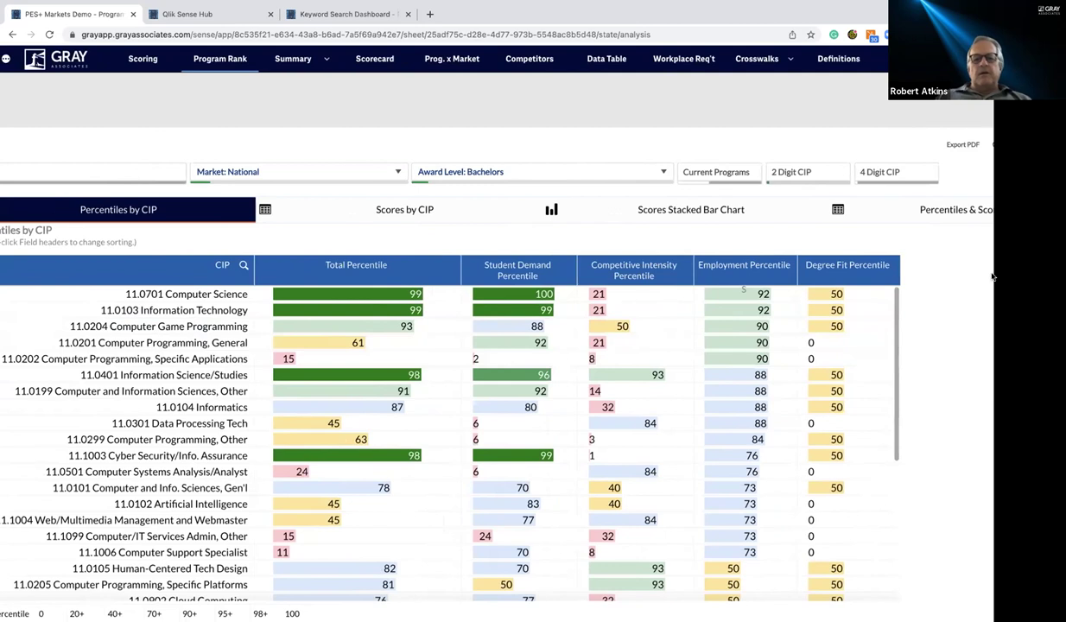